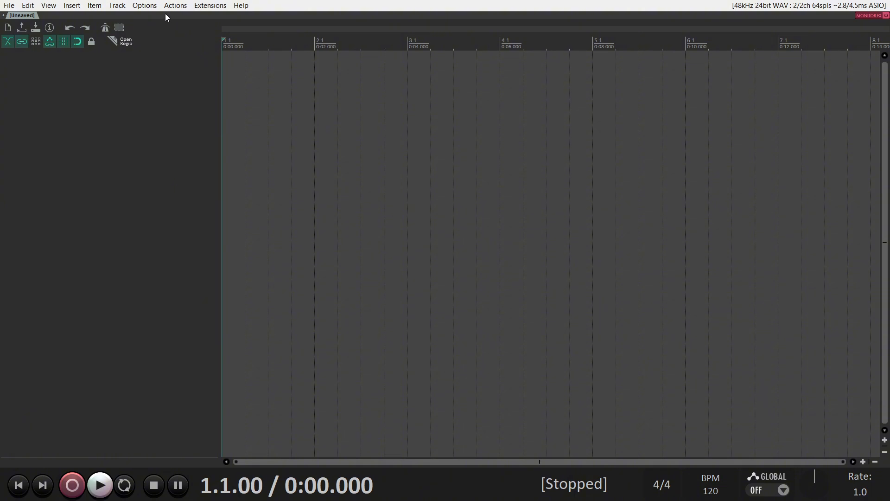
- Open the audio device preferences and choose NeuralDSP USB Audio Device as the ASIO driver
left_click(151, 10)
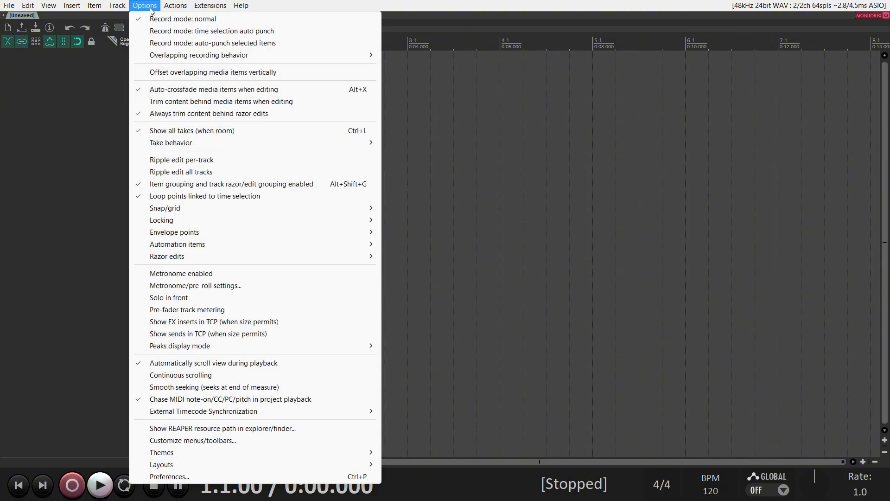
left_click(203, 476)
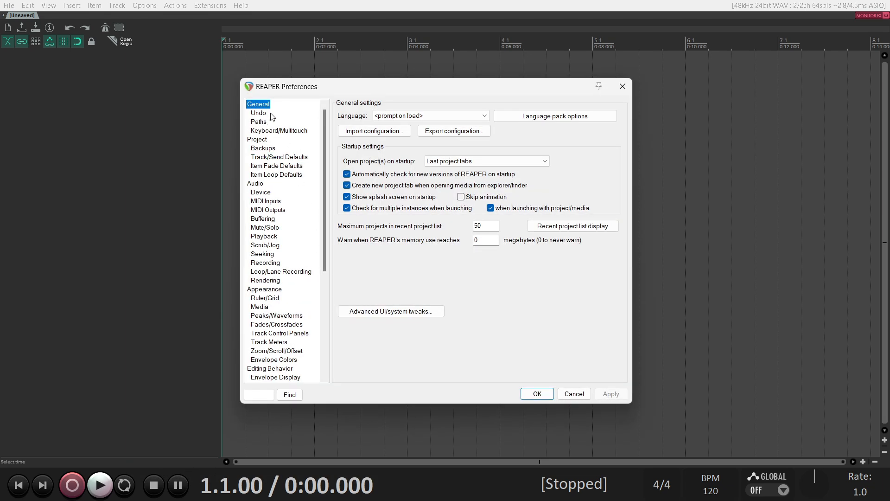
left_click(269, 194)
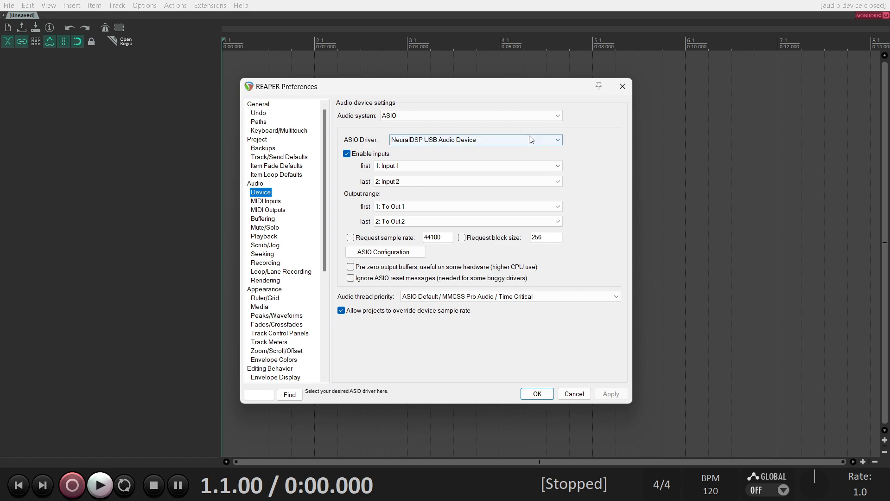
left_click(551, 140)
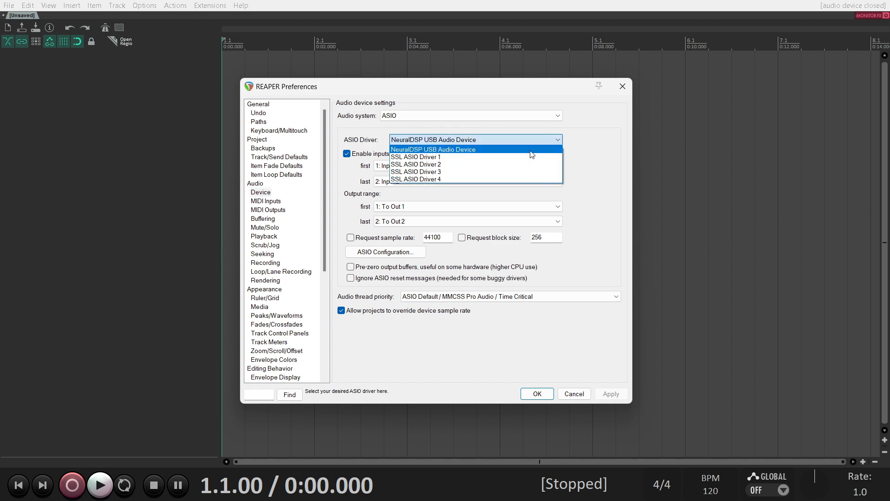
left_click(530, 150)
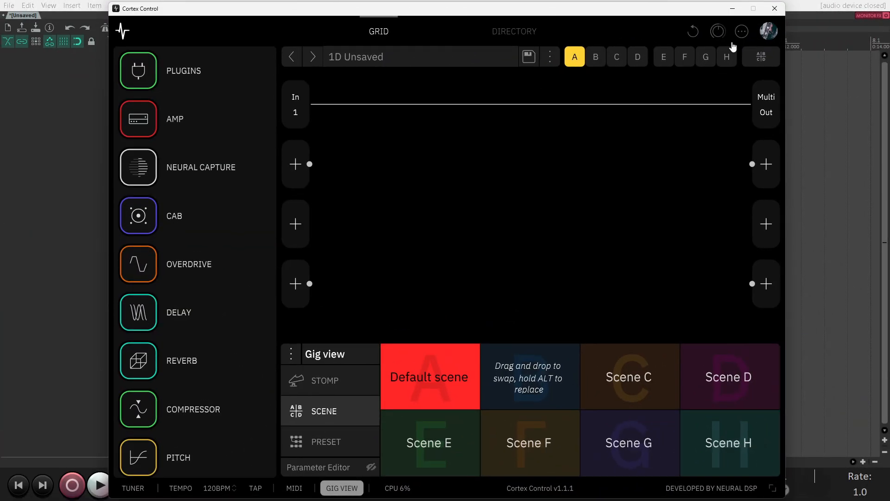
- Switch to Cortex Control and view the second page of USB channel levels in the I/O settings
left_click(742, 32)
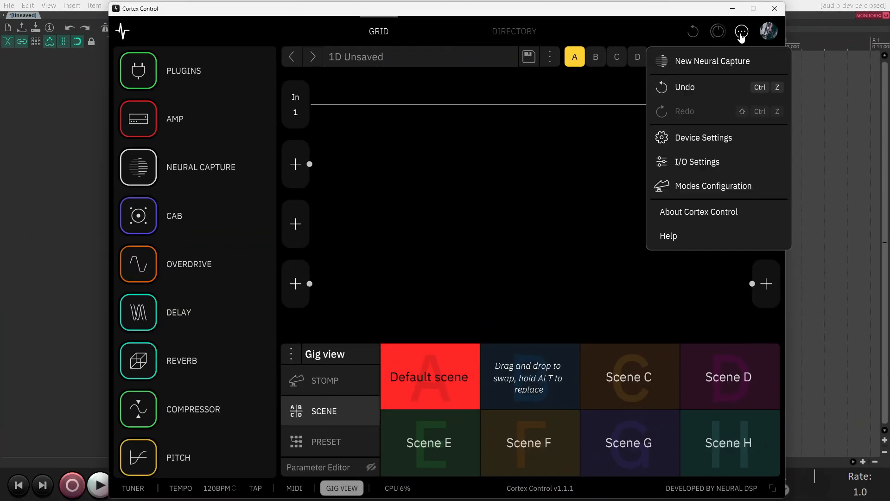
left_click(709, 155)
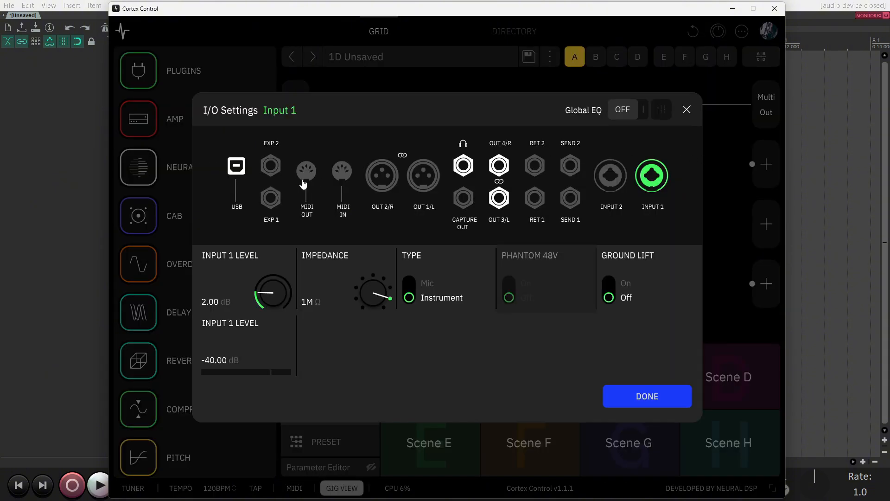
left_click(240, 163)
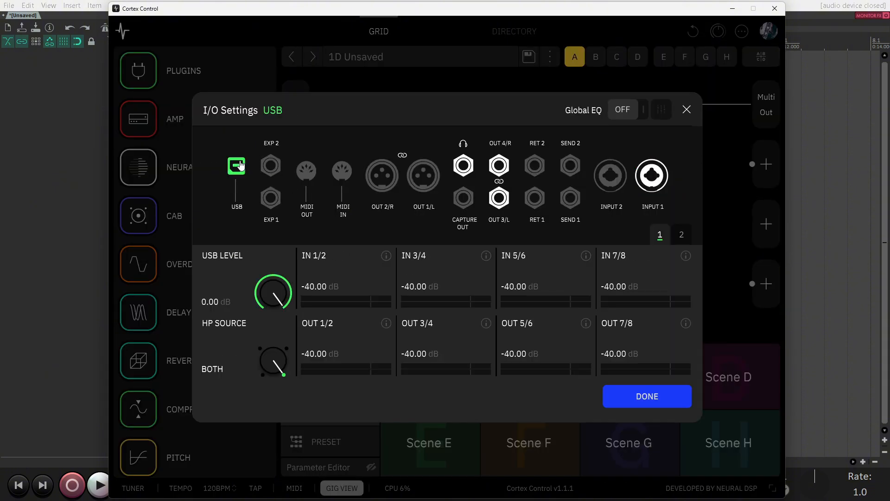
left_click(682, 234)
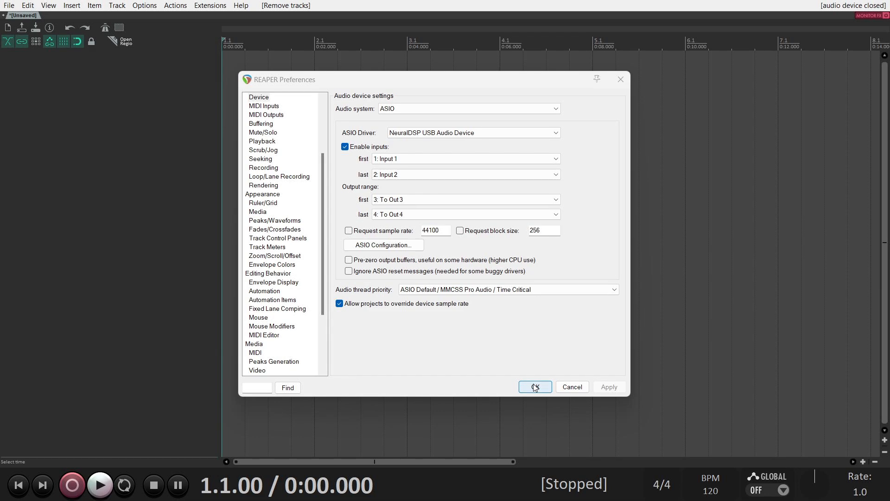
- Accept the audio device settings and add a first track, armed for recording with record monitoring off
left_click(535, 388)
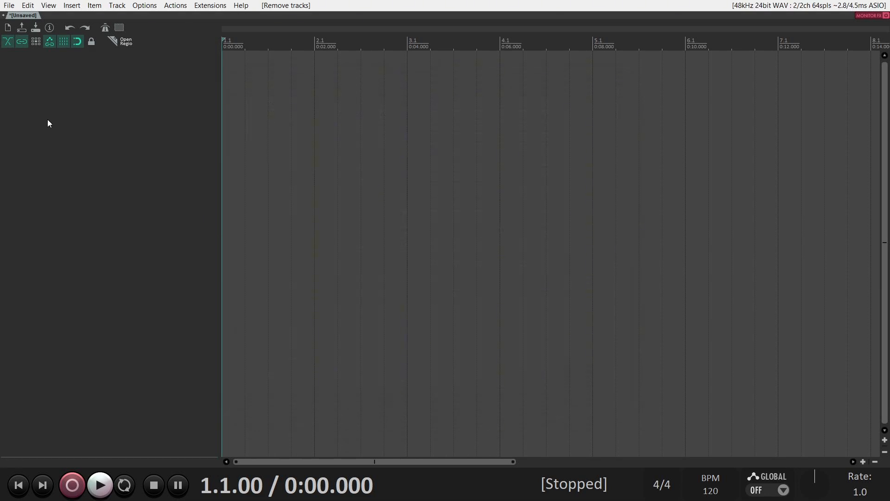
double_click(45, 116)
left_click(18, 57)
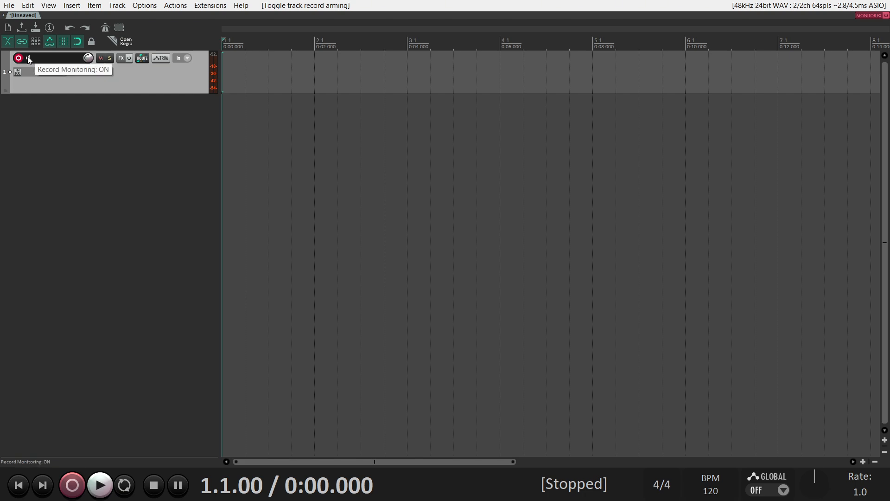
left_click(27, 58)
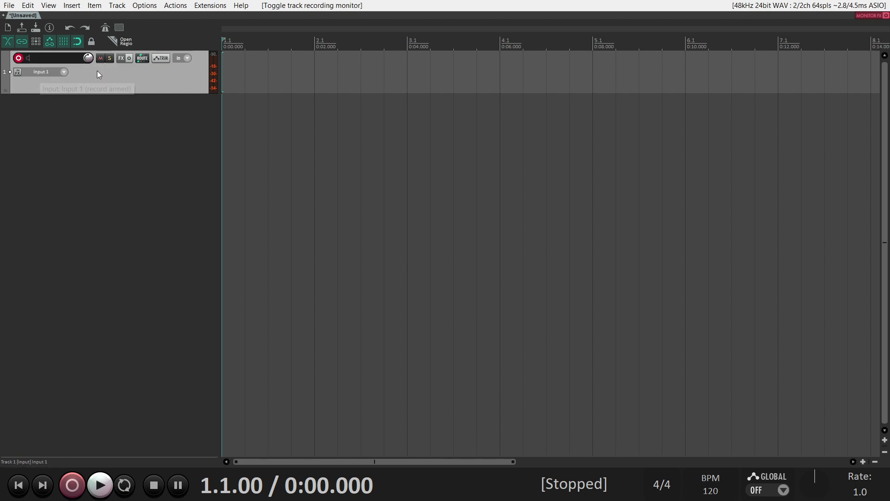
- Record a take of about 10 seconds on track 1 from Input 1 and save the recorded file
left_click(70, 478)
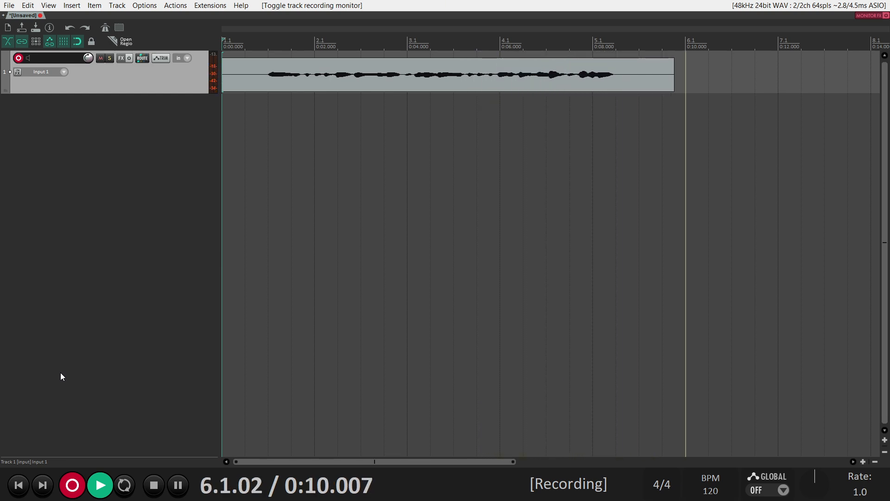
key("space")
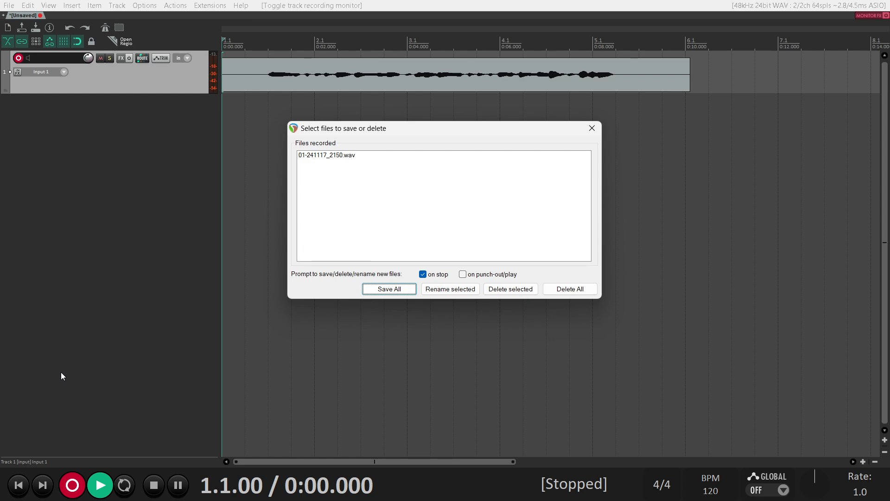
left_click(373, 290)
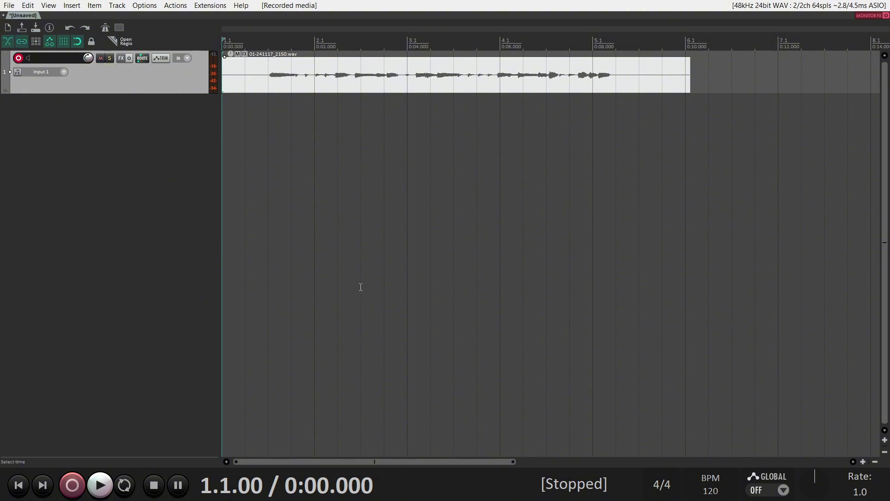
- Disarm track 1 and play back its recording from the start, stopping at the end of the take
left_click(19, 58)
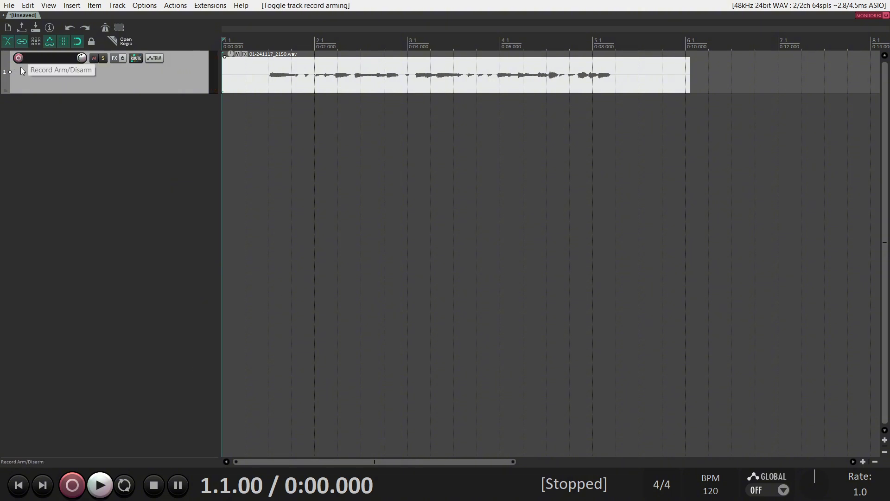
key("space")
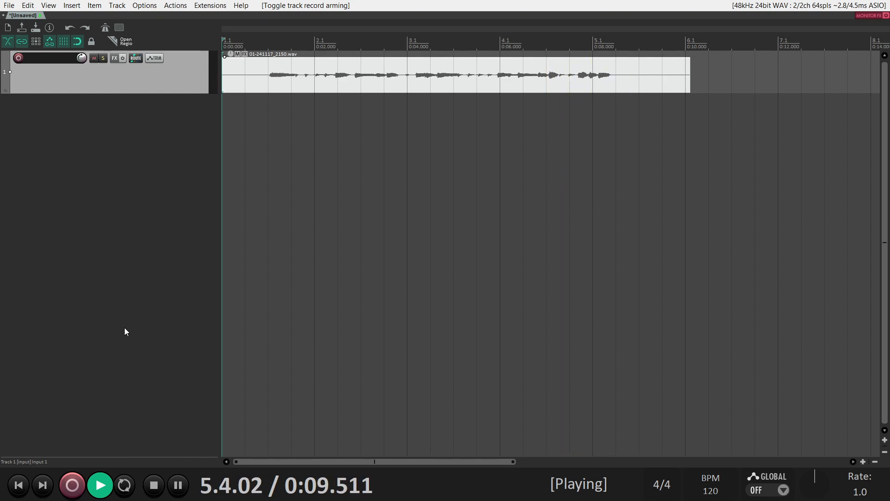
key("space")
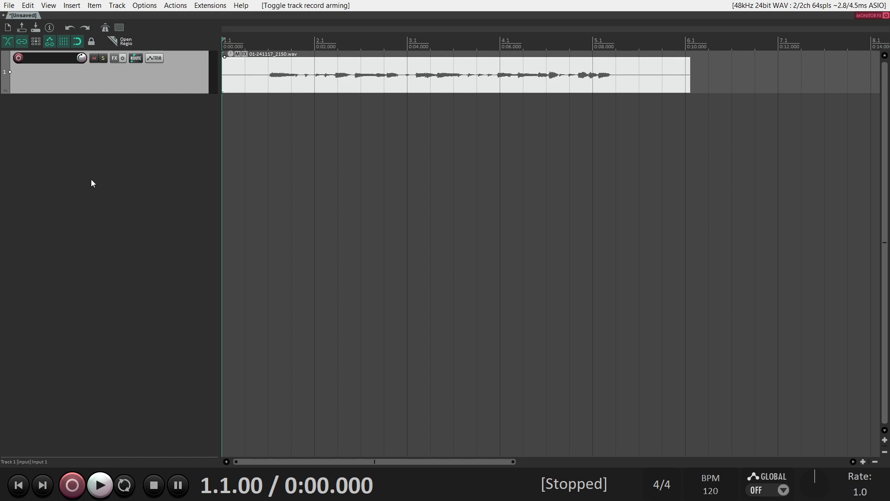
- Set the audio device's input range from USB Output 3 (from grid) to USB Output 4 (from grid) and accept the preferences
left_click(144, 9)
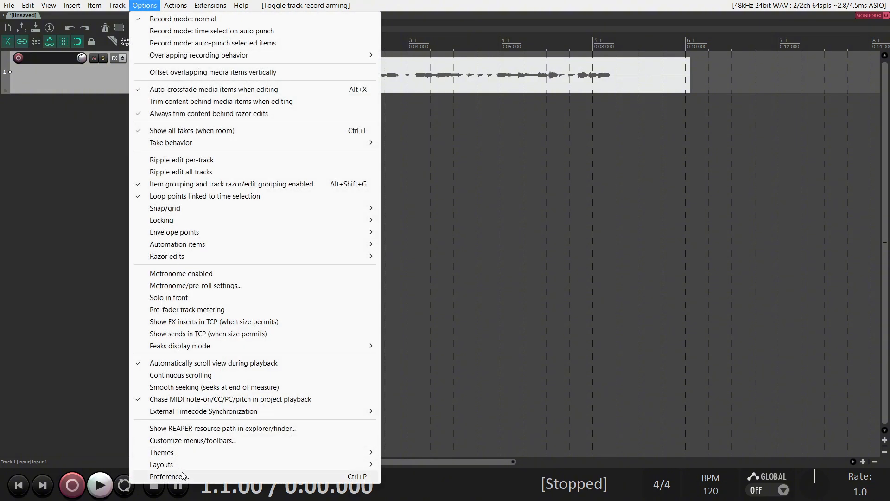
left_click(170, 477)
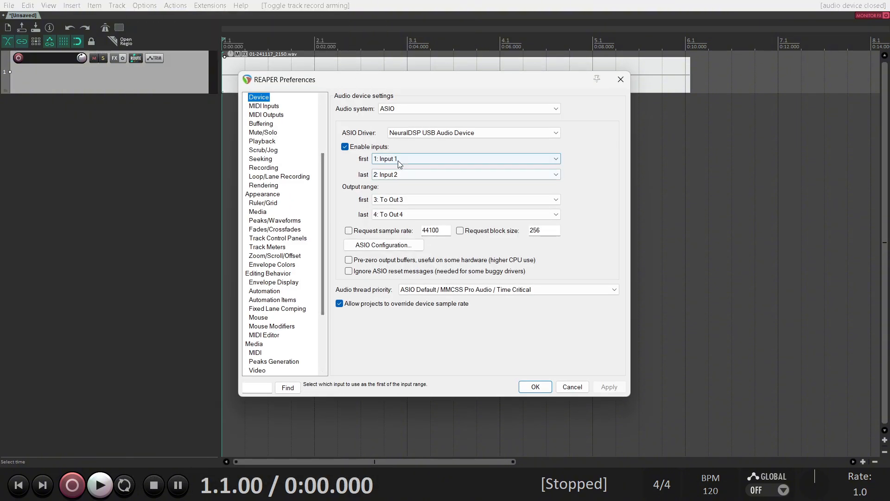
left_click(398, 160)
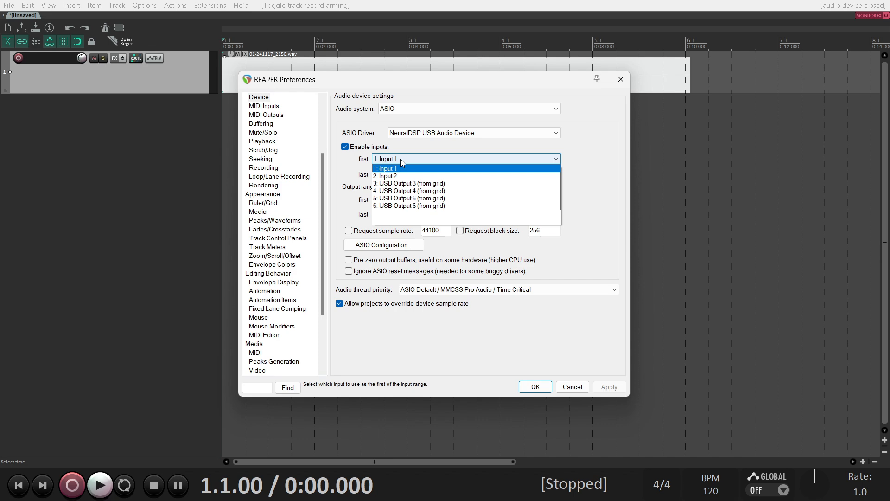
left_click(479, 183)
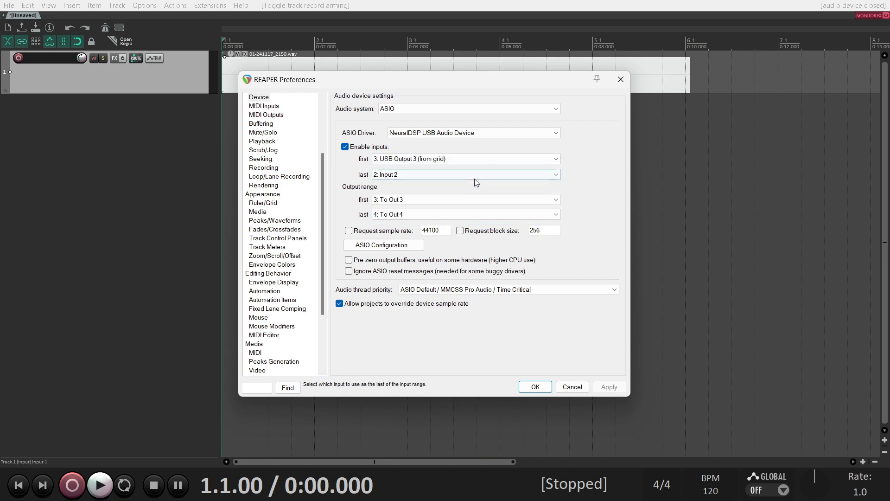
left_click(471, 174)
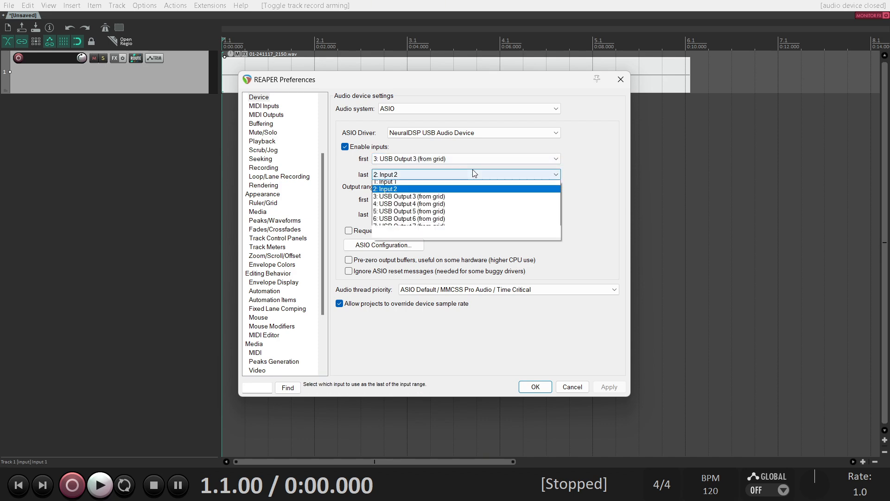
left_click(470, 207)
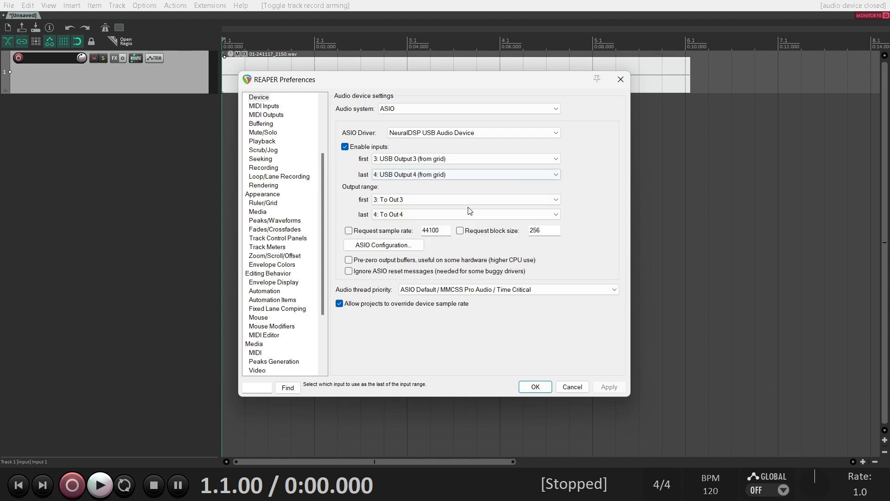
left_click(533, 386)
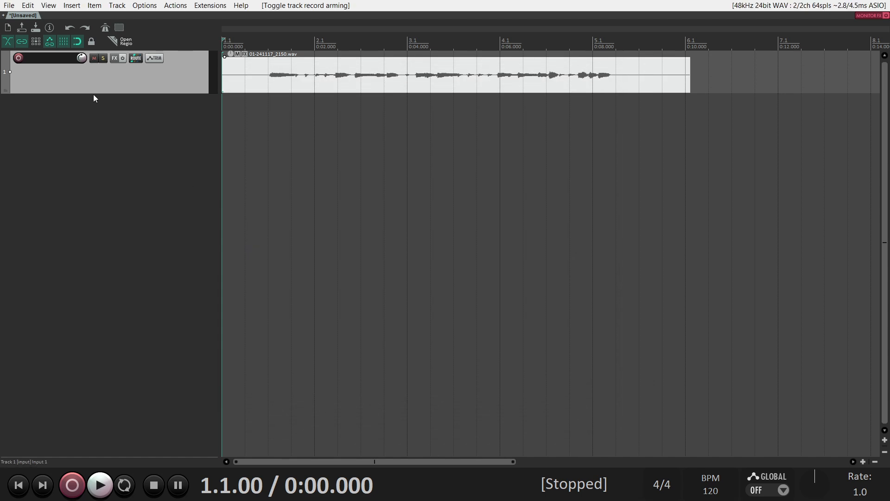
- Mute track 1 and add a second track, armed for recording with record monitoring off
left_click(93, 59)
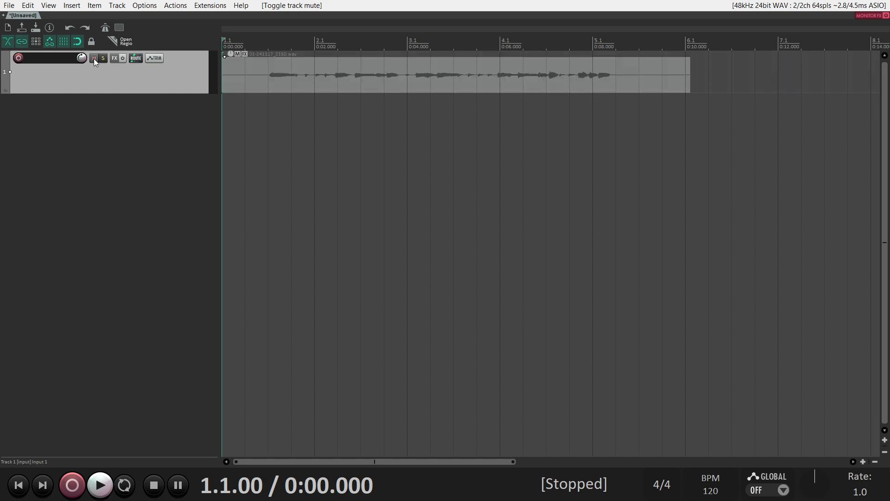
double_click(68, 129)
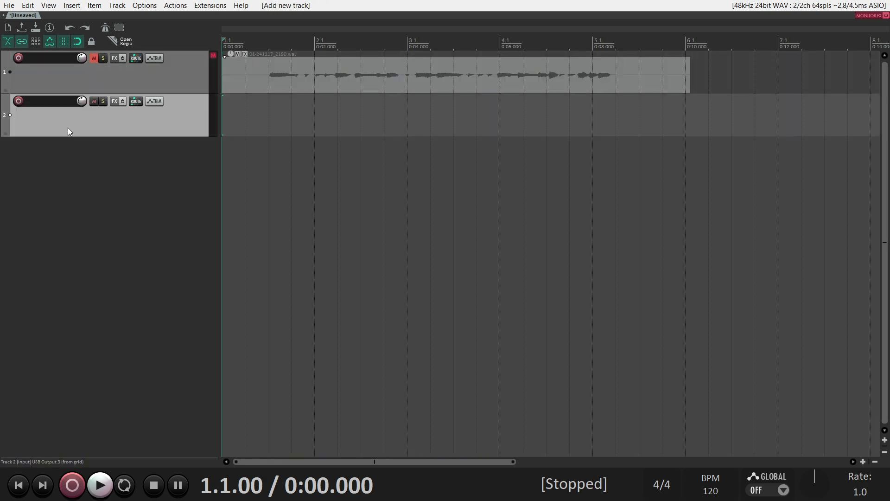
left_click(18, 102)
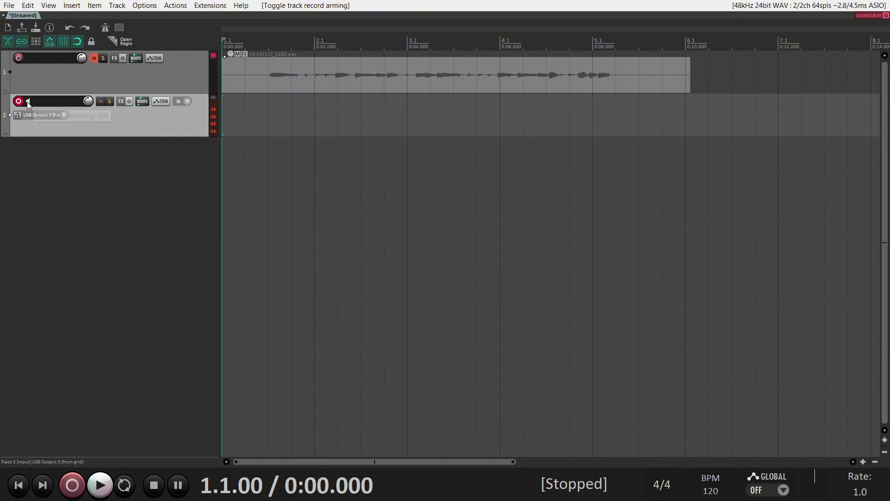
left_click(27, 102)
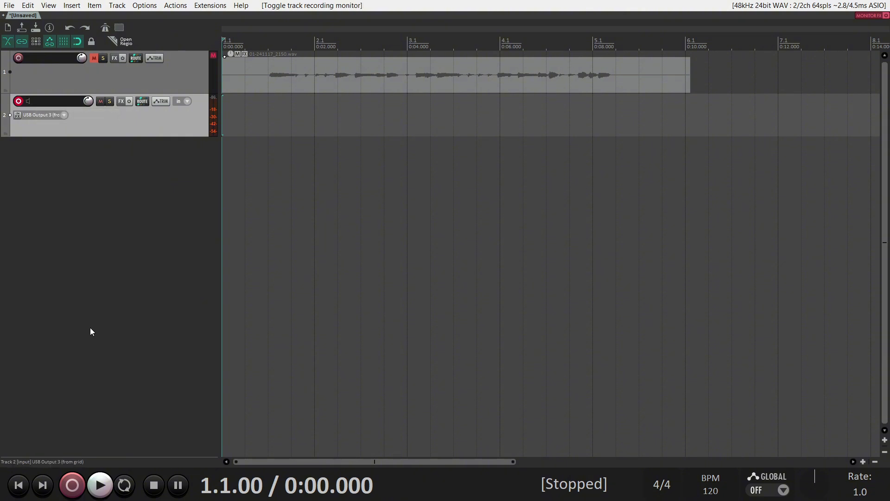
- Record a take of about 10 seconds on track 2 from USB Output 3 and save the recorded file
left_click(72, 486)
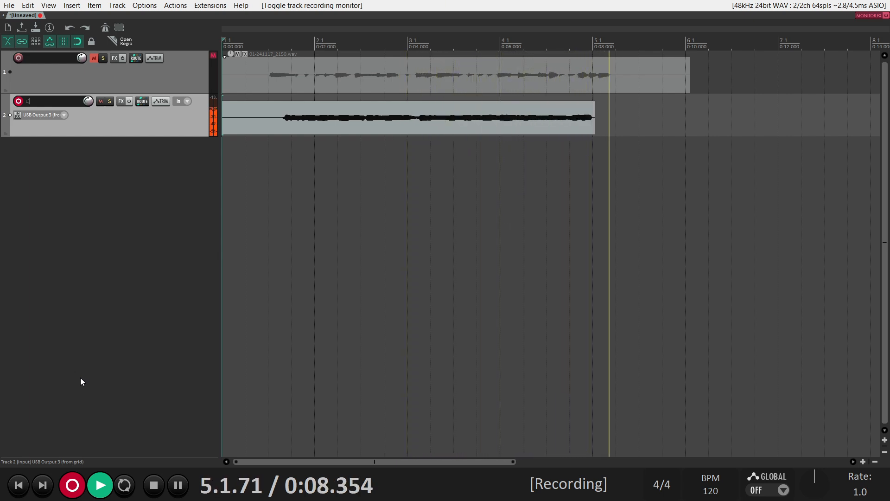
key("space")
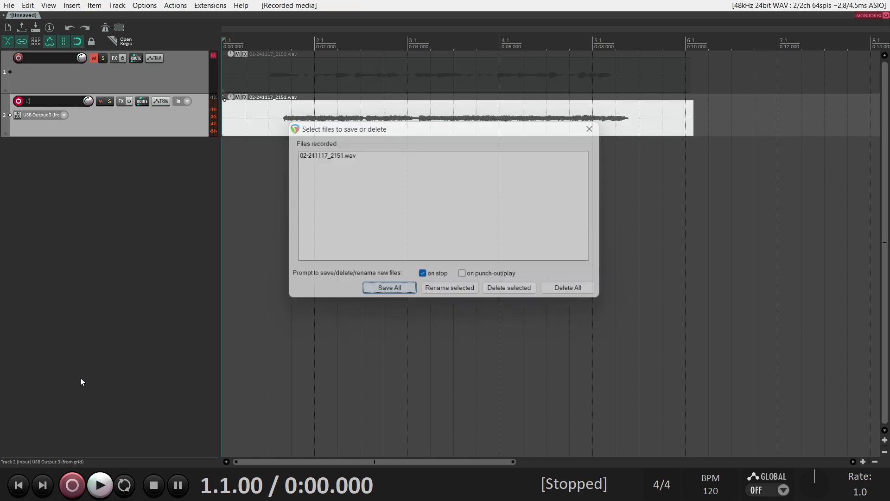
key("Return")
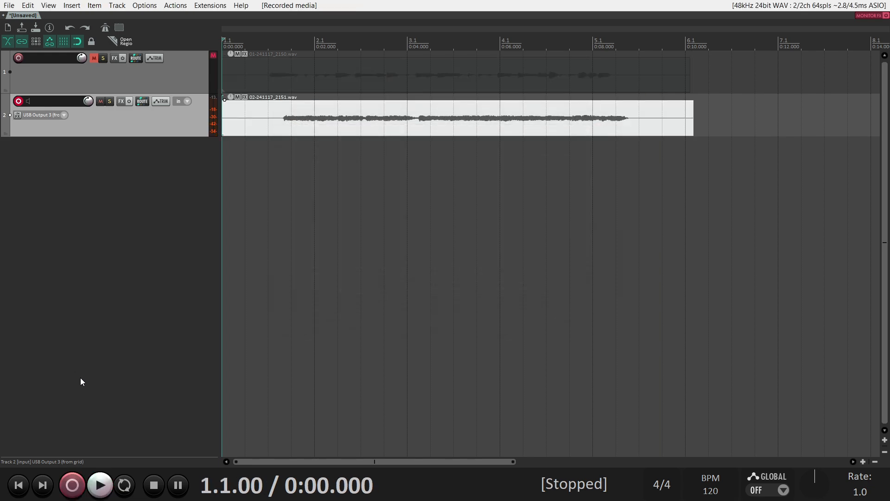
- Disarm track 2 and play back its recording from the start, stopping at the end of the take
left_click(19, 101)
left_click(98, 483)
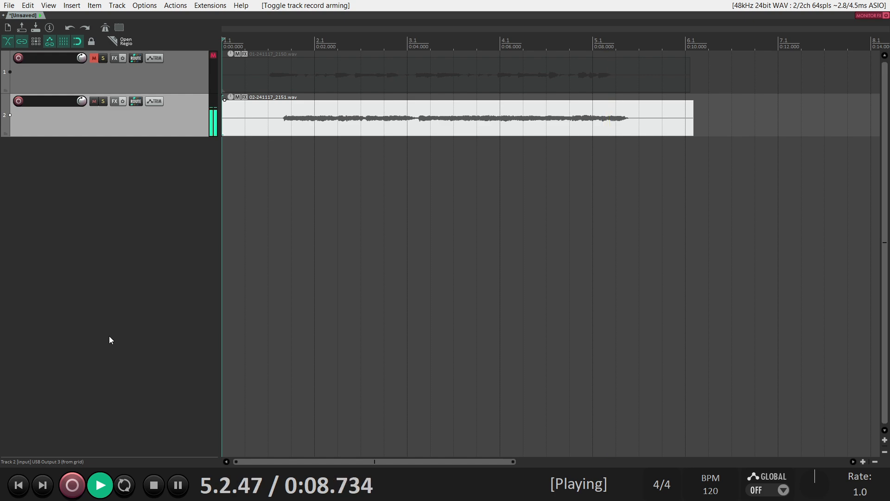
key("space")
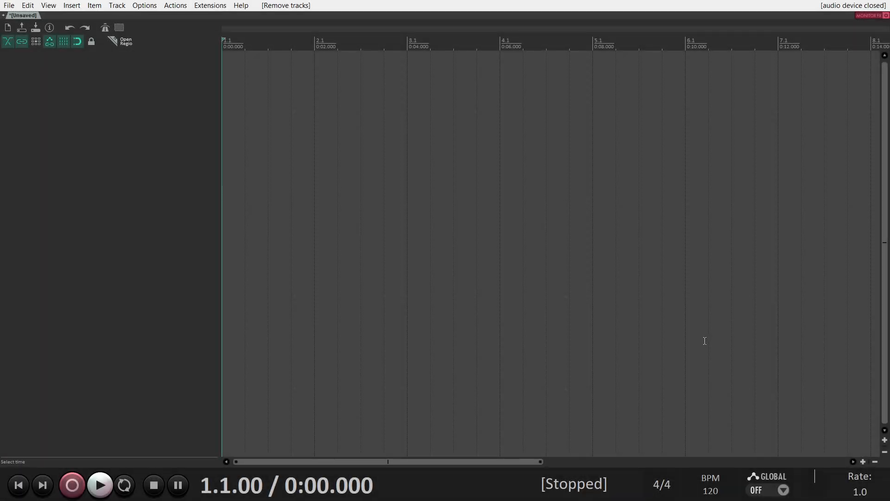
left_click(709, 340)
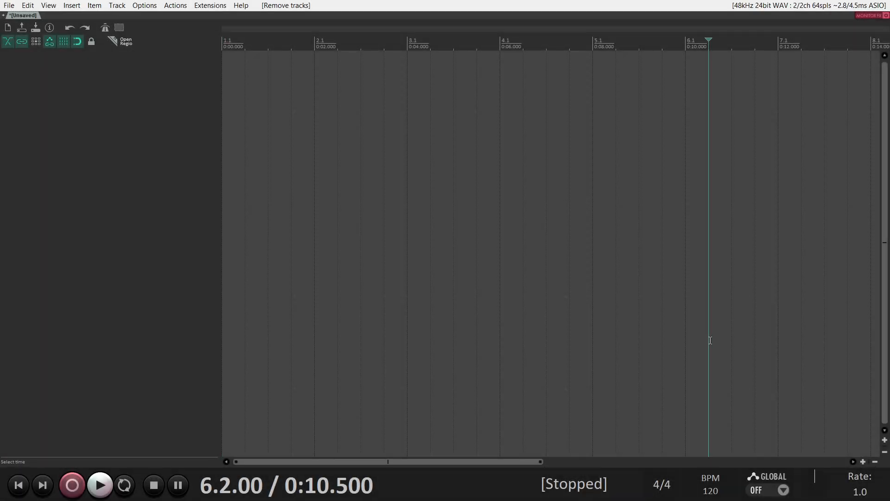
- Return the playhead to the project start and extend the audio device's input range to USB Output 3 (from grid), accepting the preferences
left_click(19, 485)
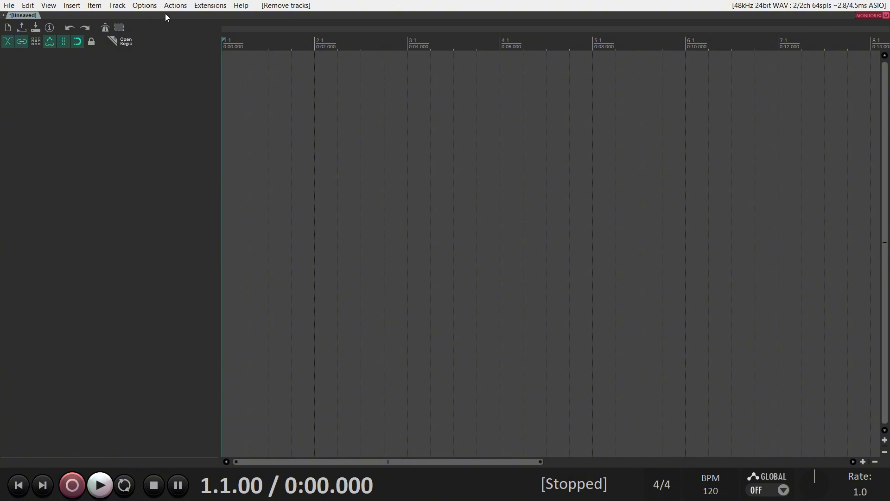
left_click(150, 8)
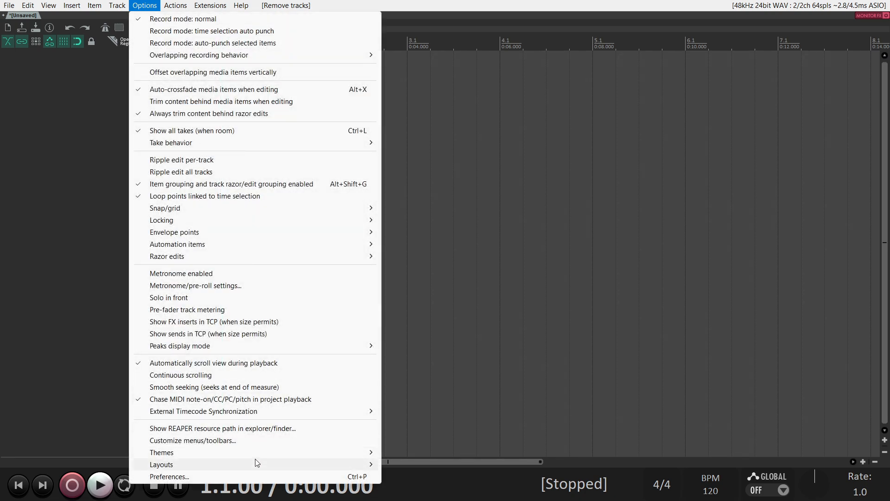
left_click(257, 474)
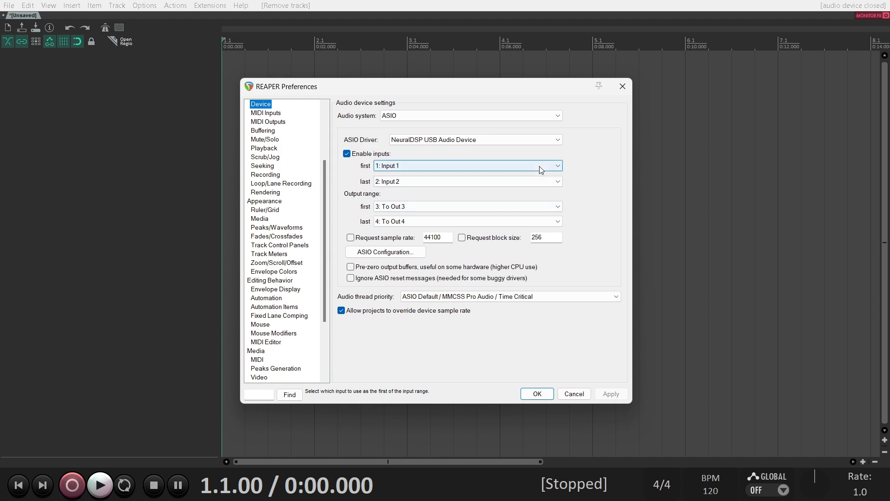
left_click(545, 182)
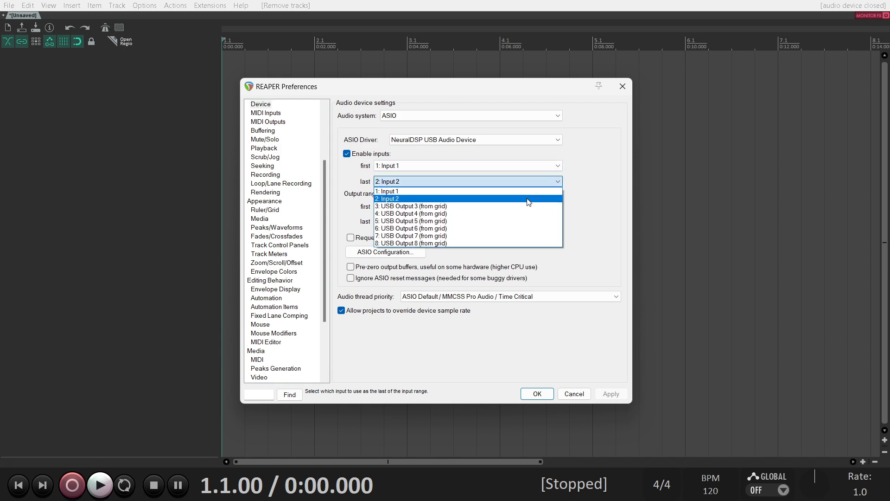
left_click(525, 207)
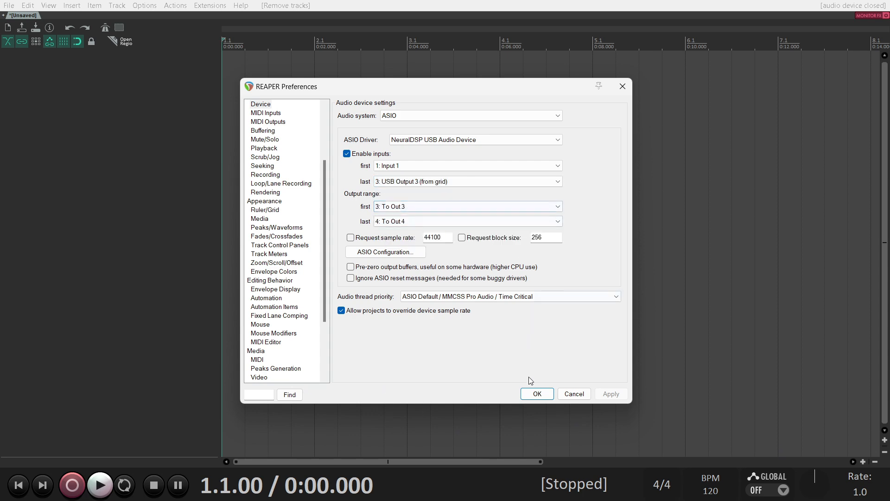
left_click(535, 394)
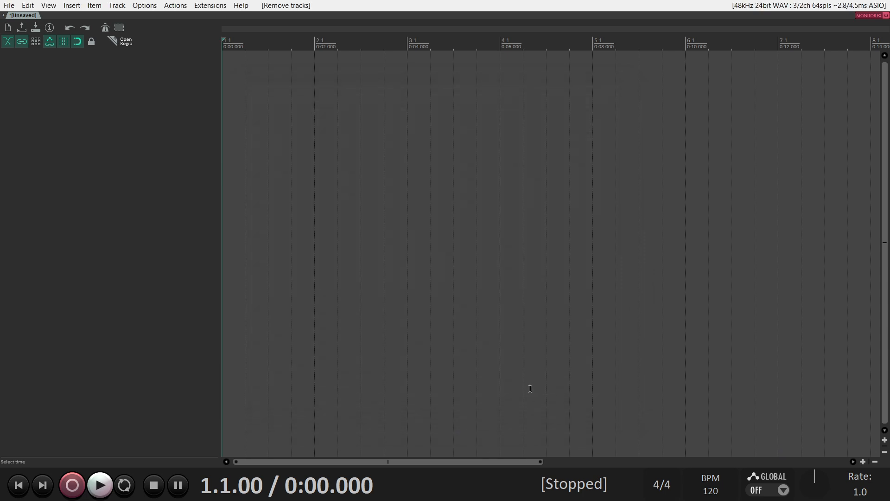
- Add a first track armed for recording, with record monitoring off and its mono input on Input 1
double_click(67, 119)
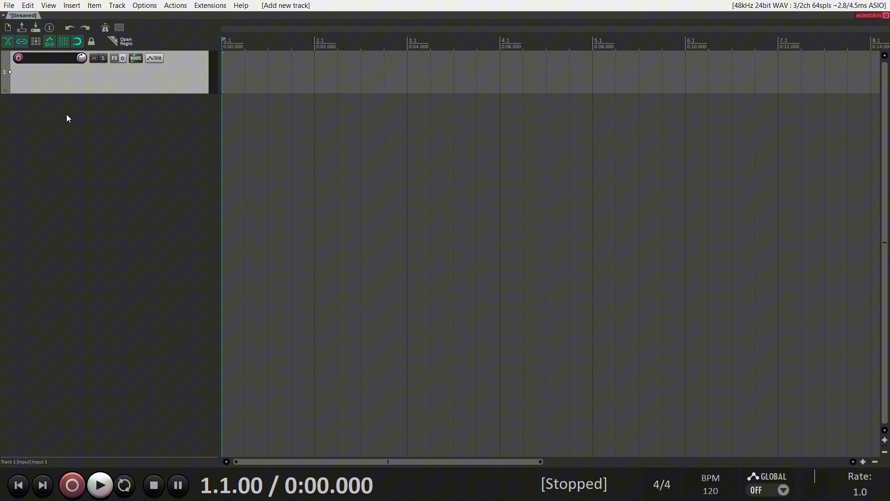
left_click(19, 58)
left_click(27, 58)
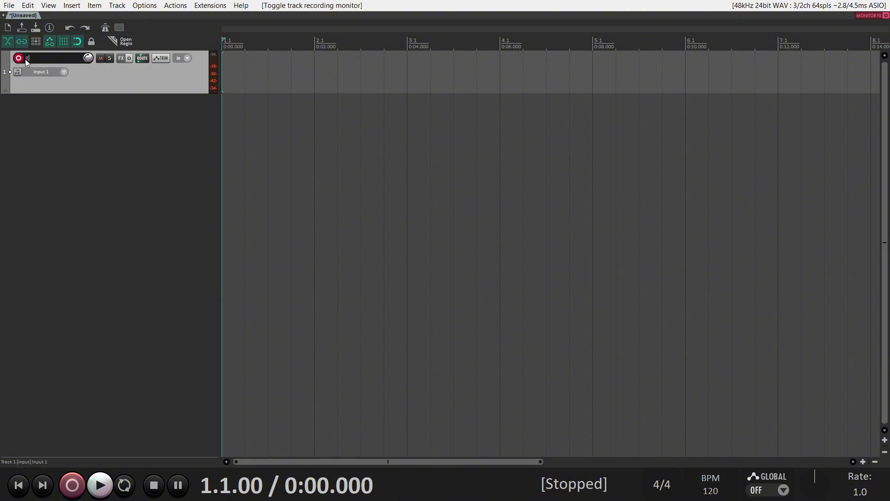
left_click(46, 73)
mouse_move(90, 83)
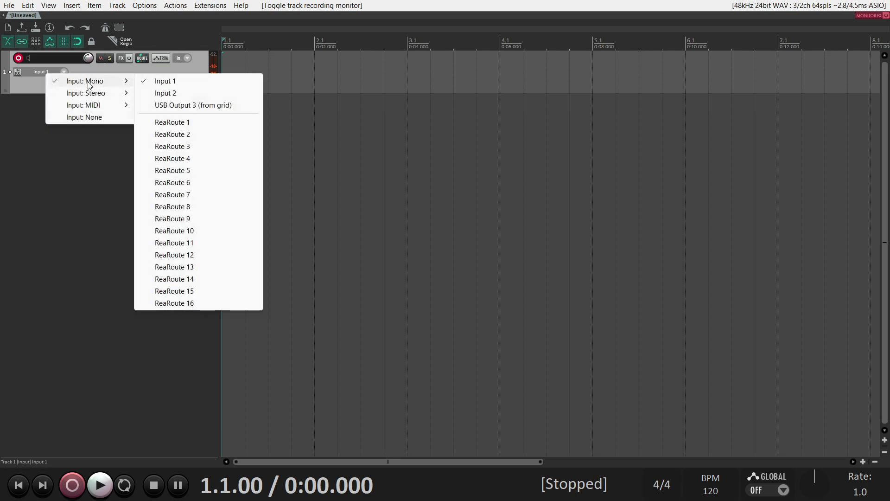
left_click(158, 83)
- Add a second armed track with record monitoring off and its mono input set to USB Output 3 (from grid)
double_click(64, 145)
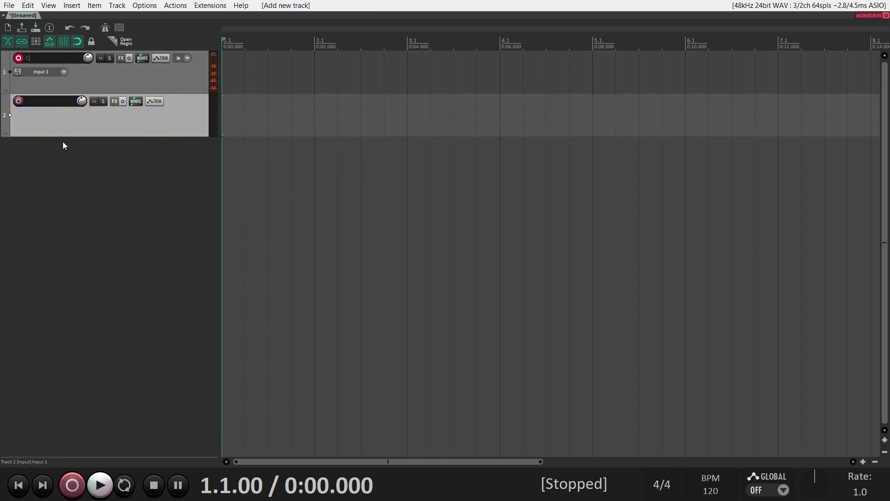
left_click(17, 102)
left_click(29, 100)
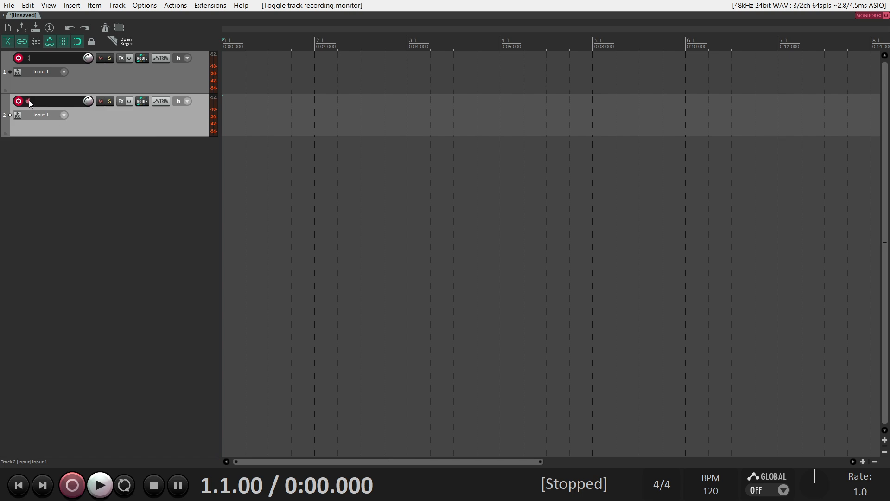
left_click(61, 115)
mouse_move(110, 128)
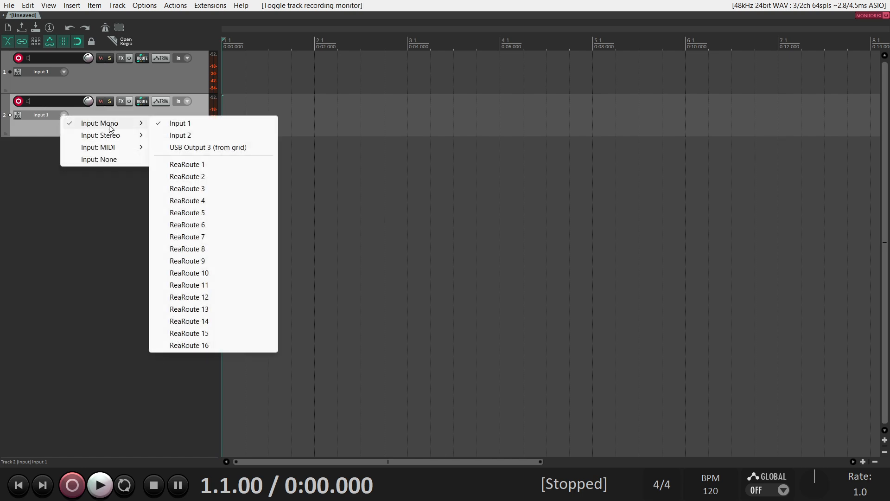
left_click(241, 149)
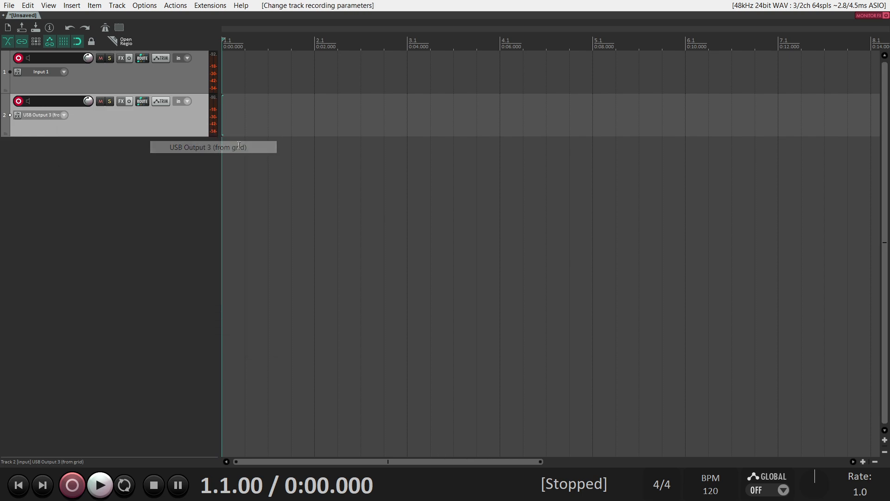
- Record about 11 seconds on both armed tracks simultaneously and save all recorded files
left_click(70, 484)
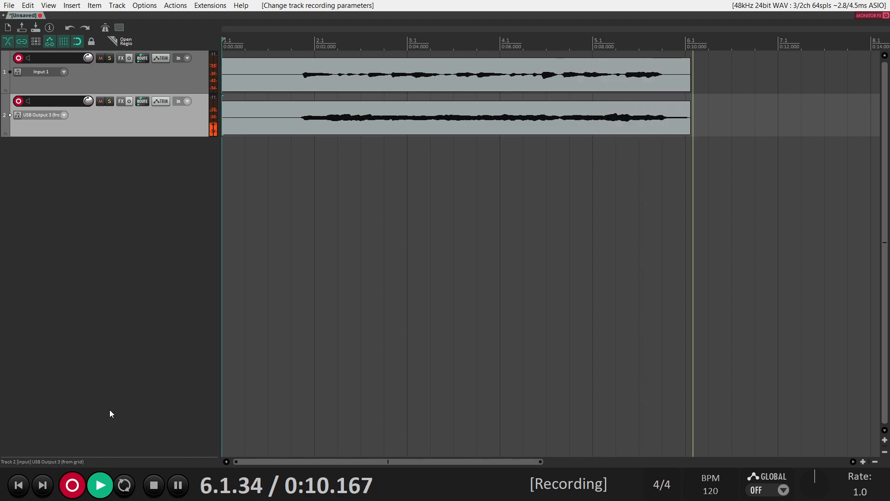
key("space")
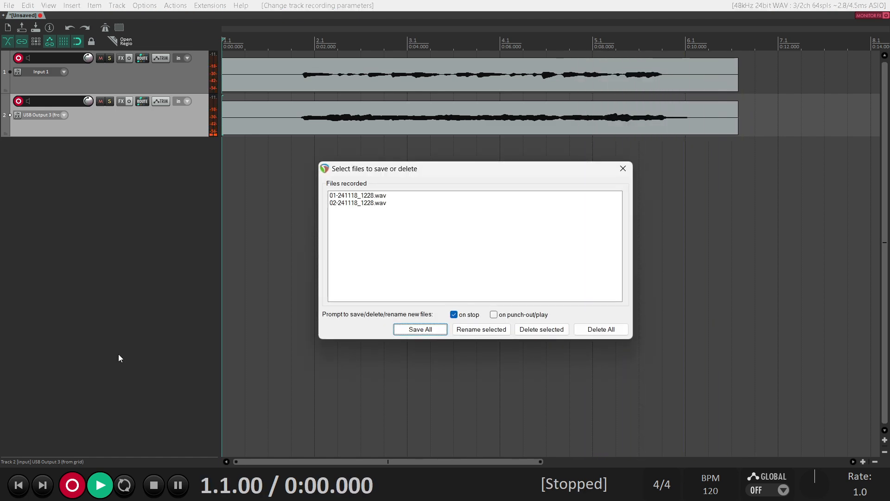
left_click(418, 330)
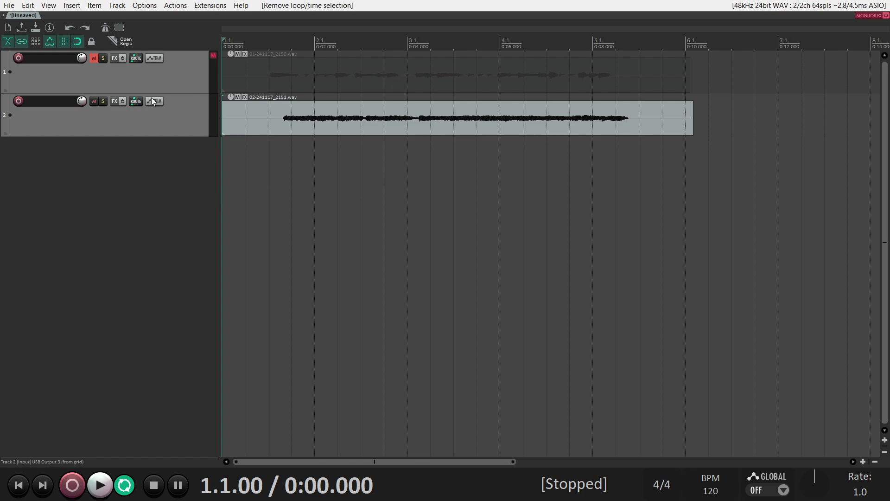
- Mute track 2 and unmute track 1 so that only the dry recording plays
left_click(95, 102)
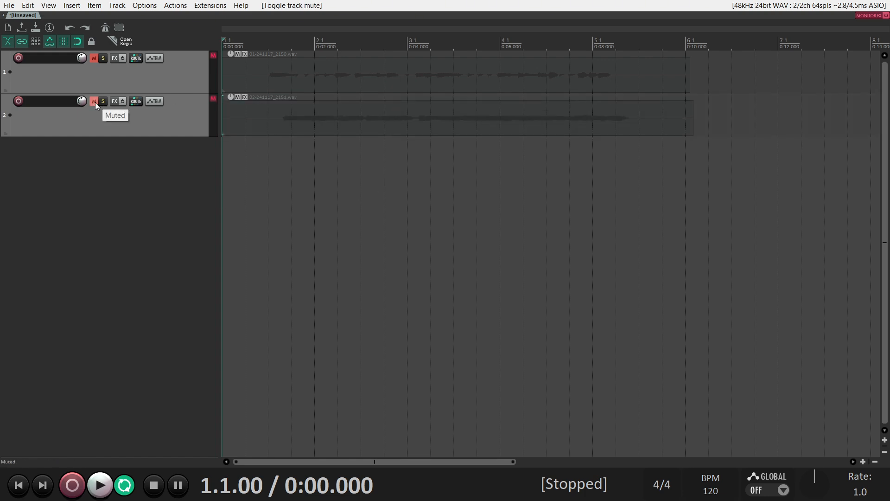
left_click(93, 58)
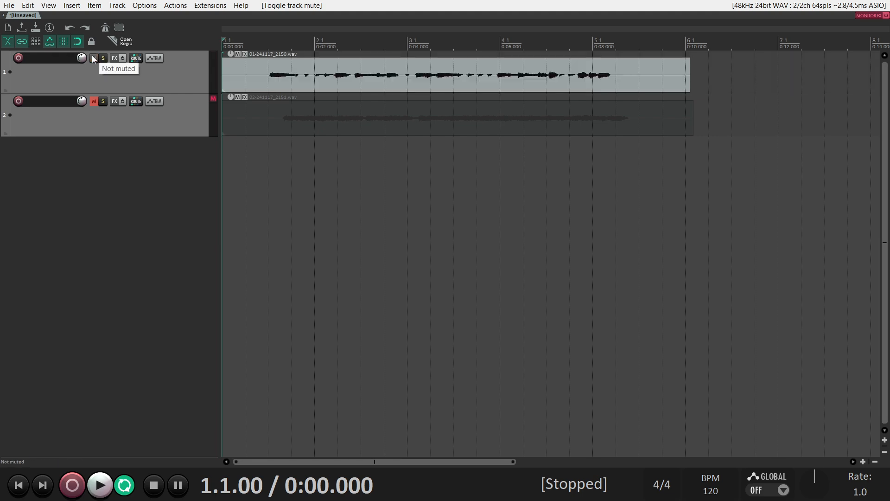
- Set the audio device's output range from USB Input 5 (to grid) to USB Input 6 (to grid) and accept the preferences
left_click(144, 6)
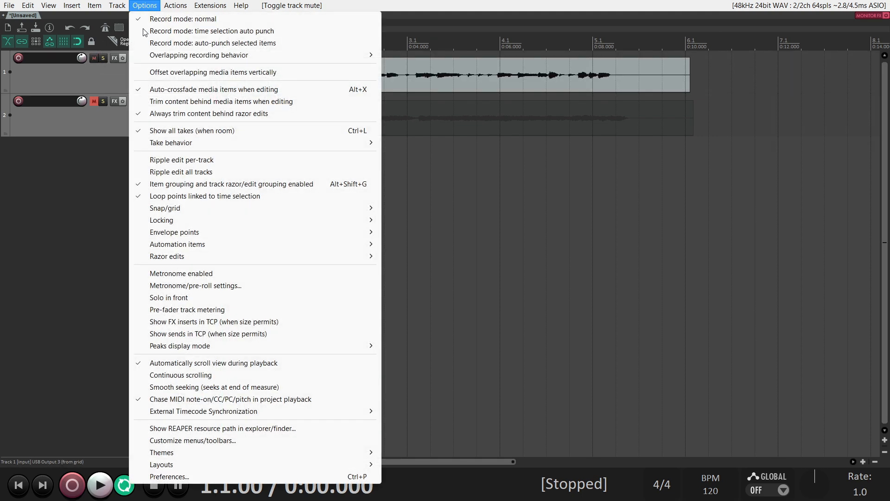
left_click(194, 478)
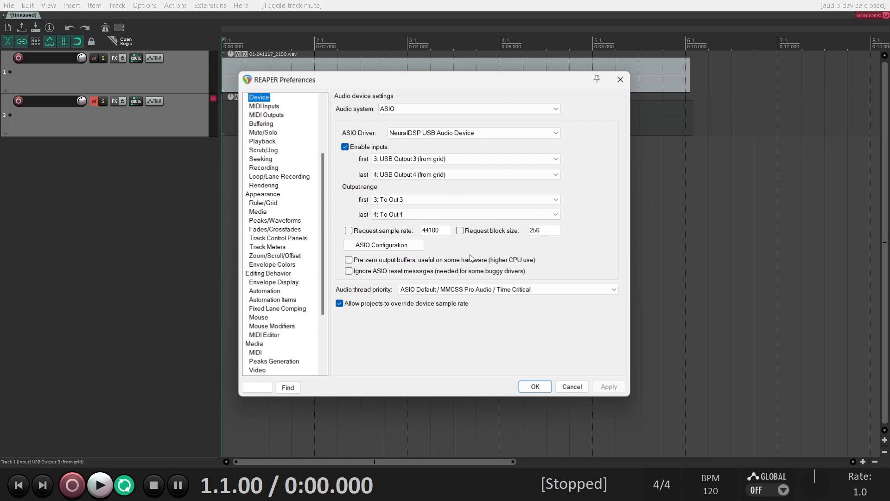
left_click(454, 200)
left_click(438, 239)
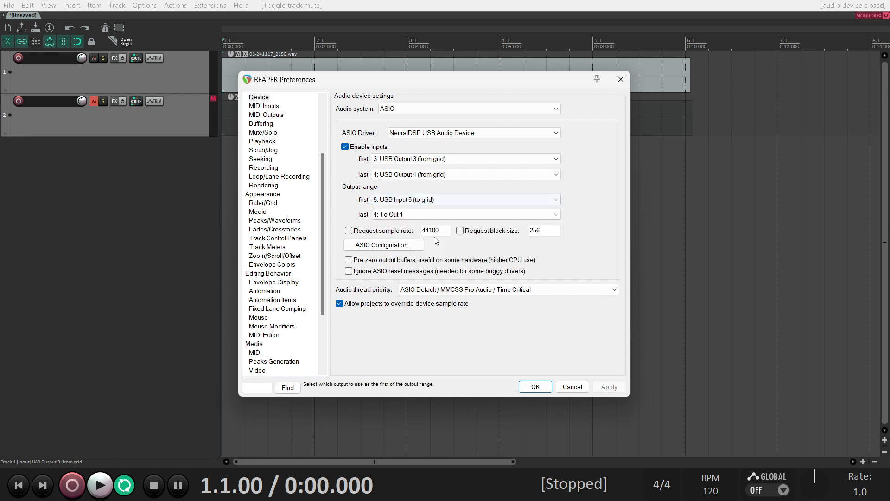
left_click(436, 214)
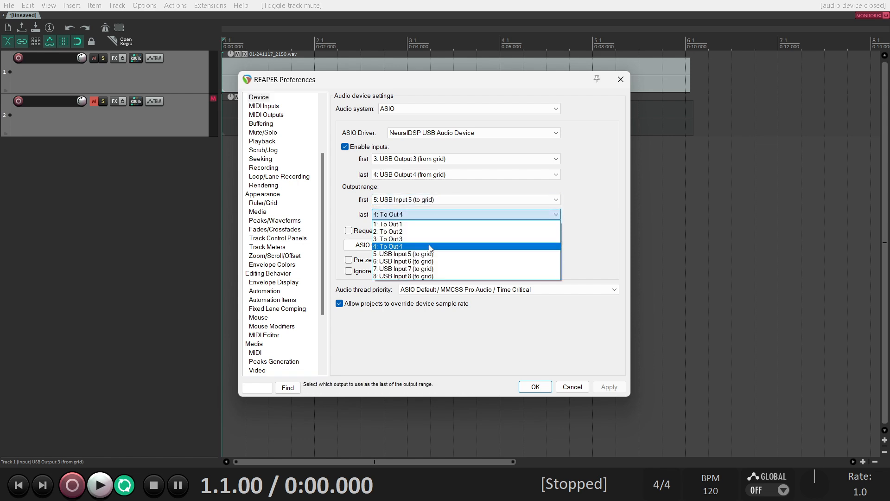
left_click(429, 261)
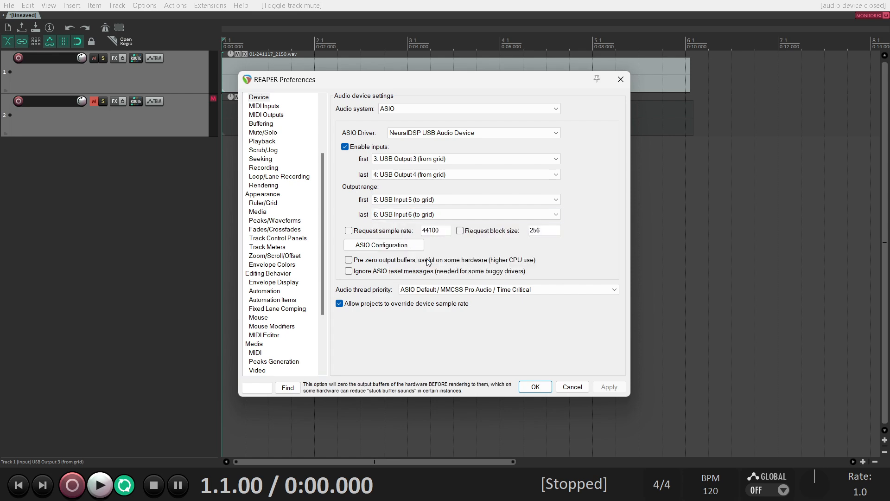
left_click(535, 386)
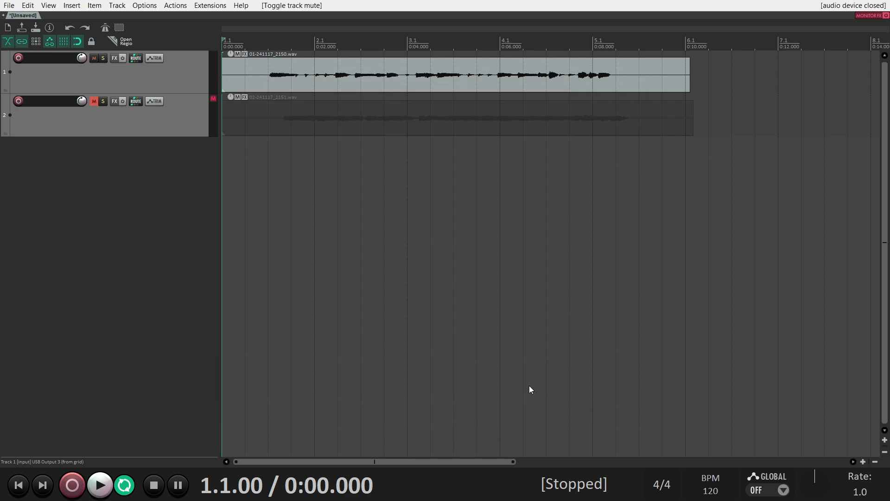
- Add a third track armed for recording with record monitoring off
double_click(25, 217)
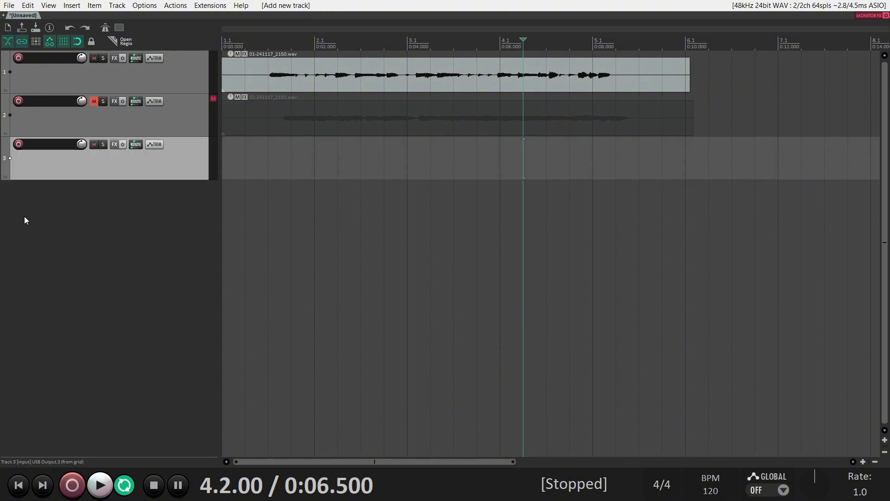
left_click(19, 144)
left_click(28, 144)
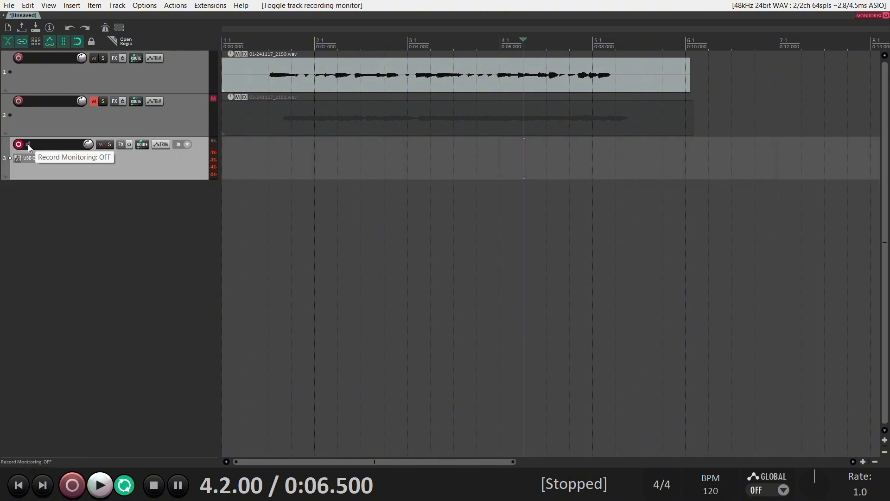
- Switch to Cortex Control, load preset 1B Marshall and set the first row's input to USB Input 5
key("alt+Tab")
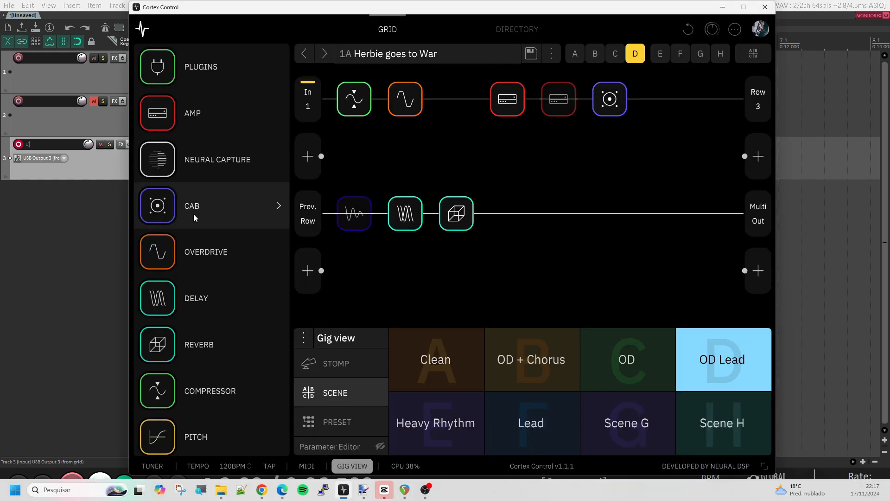
left_click(416, 52)
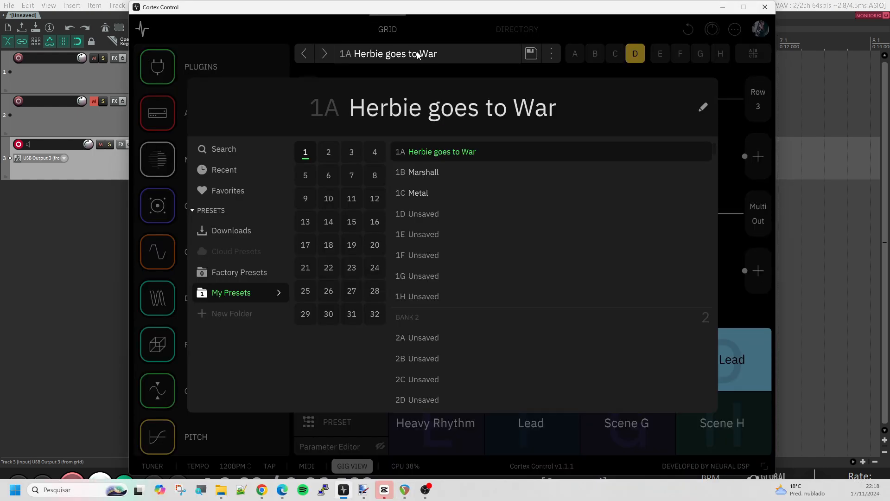
left_click(427, 172)
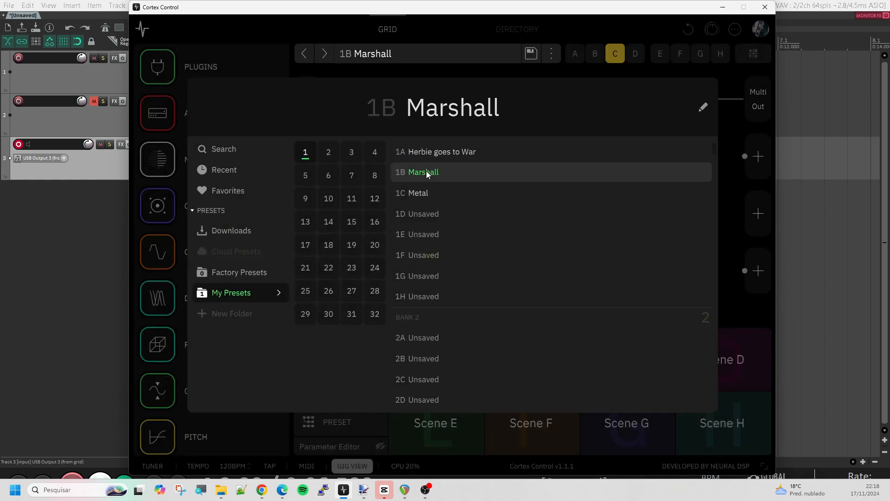
left_click(392, 29)
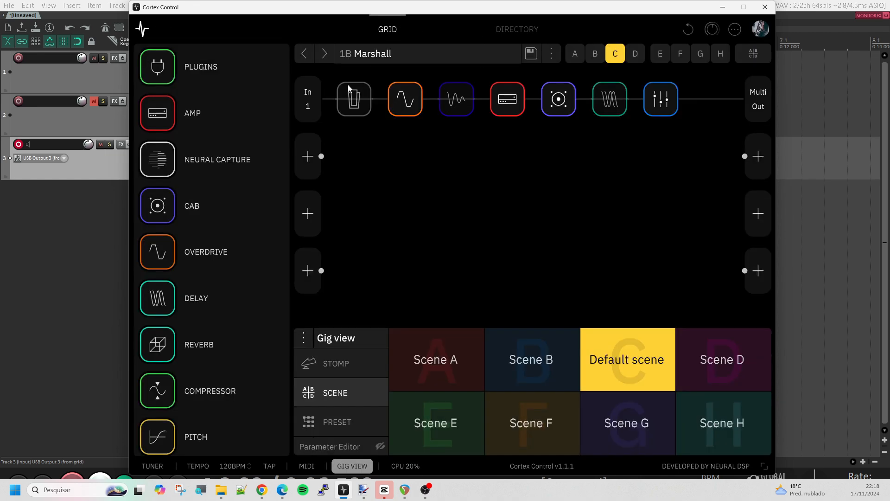
left_click(308, 104)
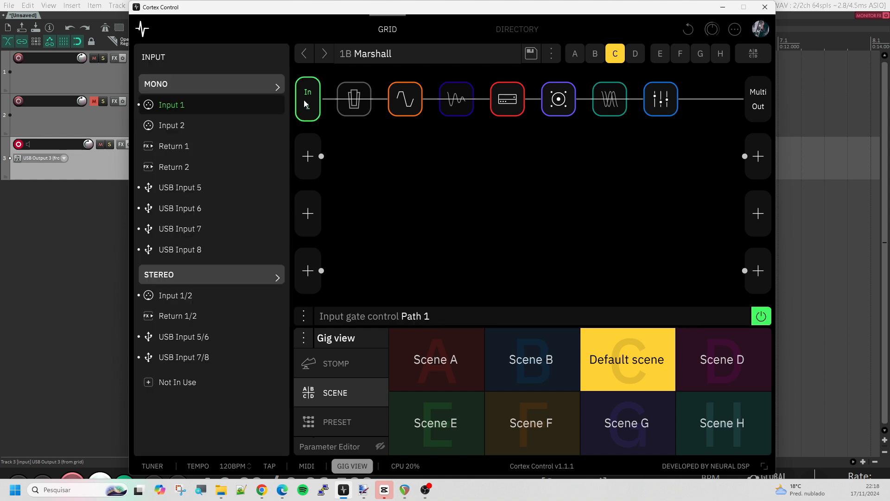
left_click(179, 190)
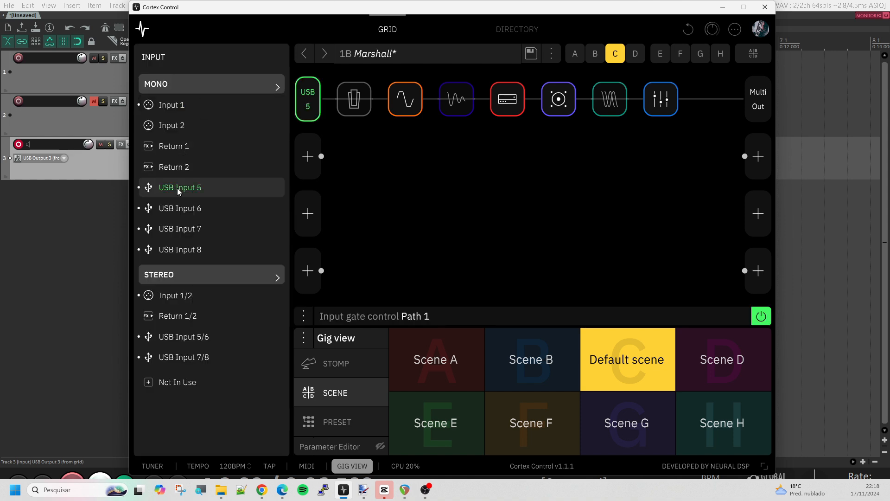
- Switch to REAPER, record the reamped guitar on track 3 from the project start, save the recorded file and disarm the track
left_click(69, 210)
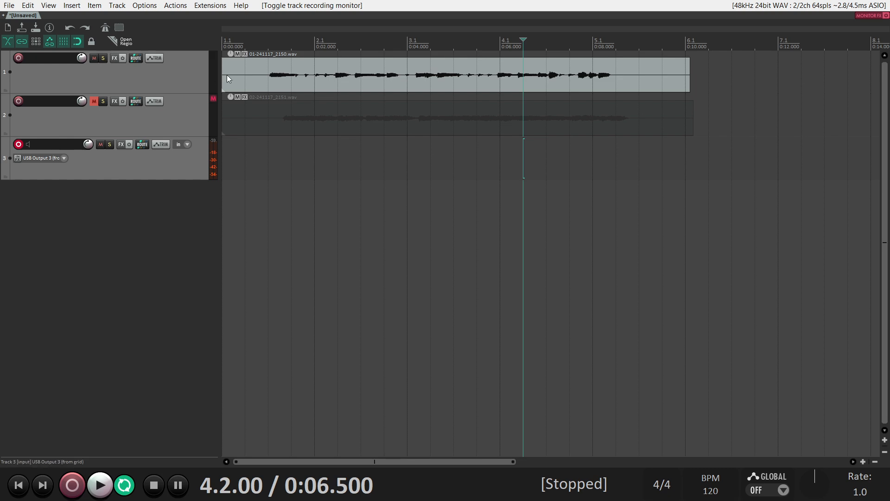
key("Home")
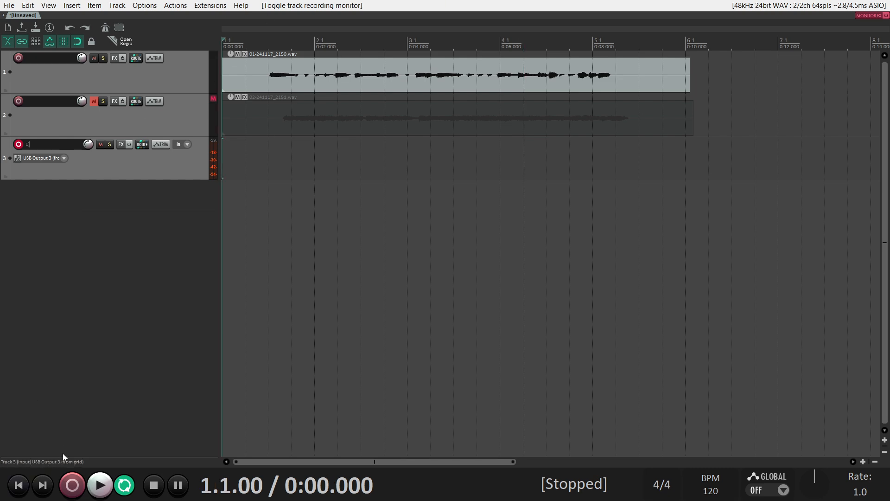
left_click(70, 484)
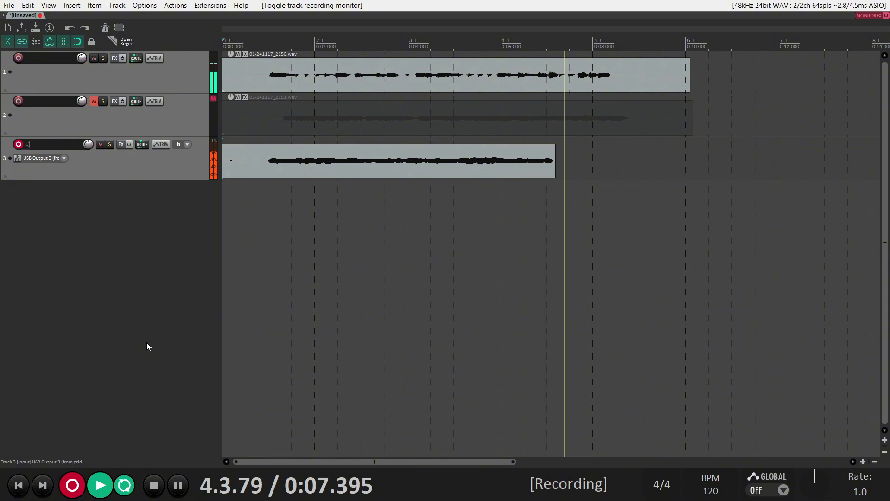
left_click(153, 485)
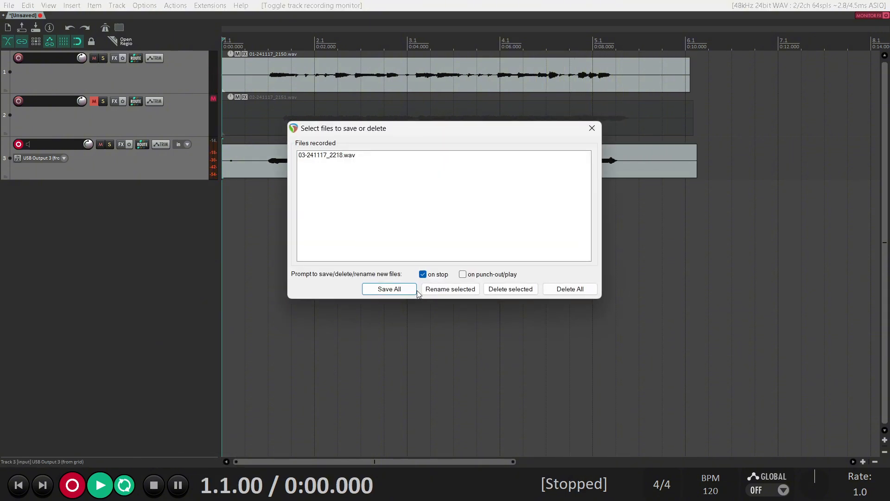
left_click(408, 289)
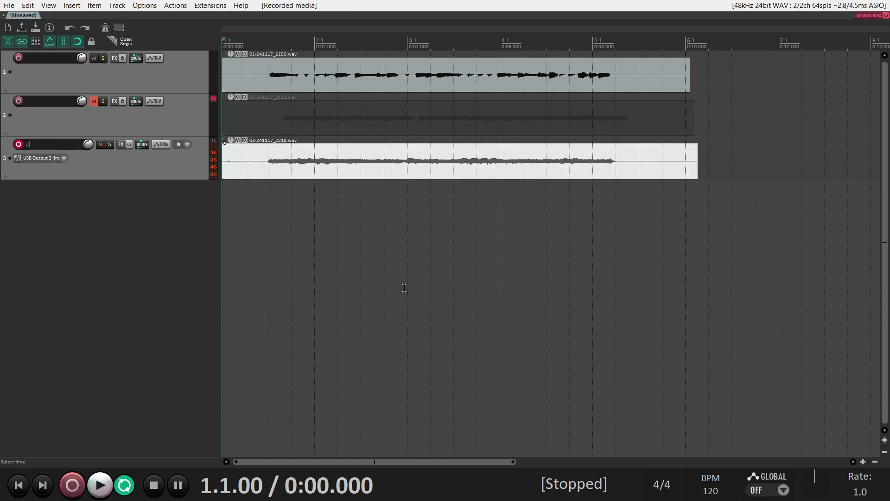
left_click(19, 145)
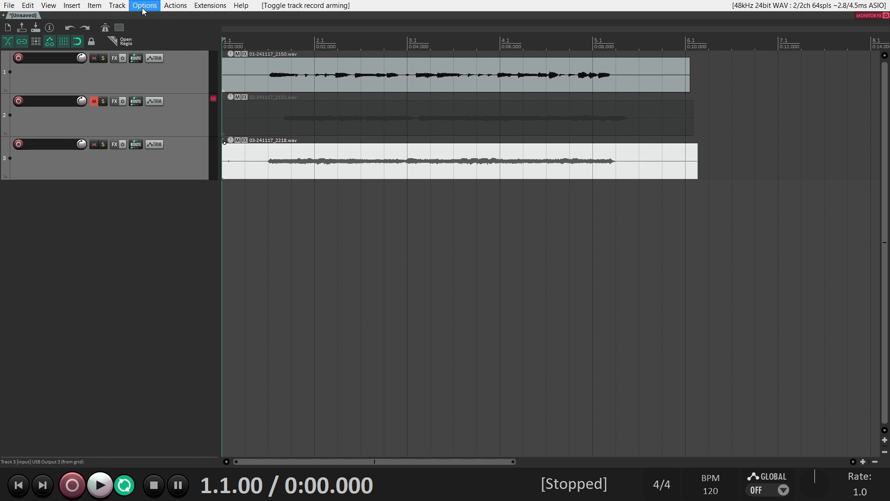
- Set the audio device's output range from To Out 3 to To Out 4, accept the preferences and play the project from the start
left_click(144, 6)
left_click(159, 476)
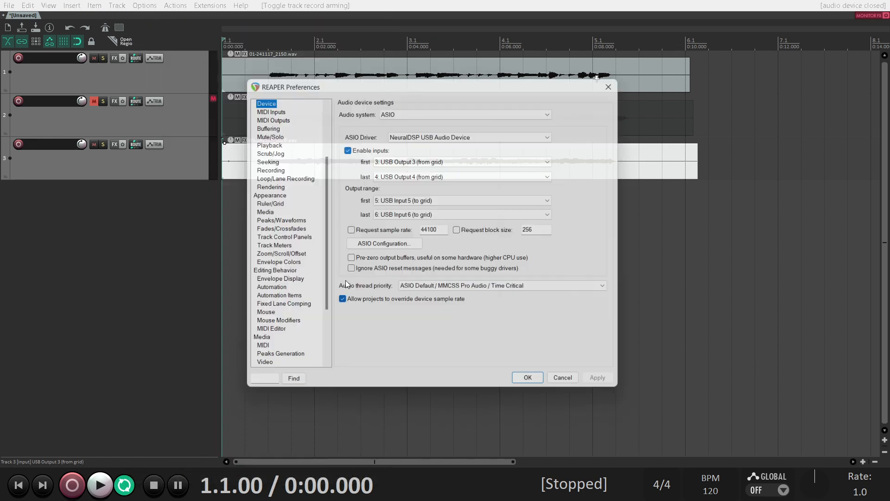
left_click(407, 201)
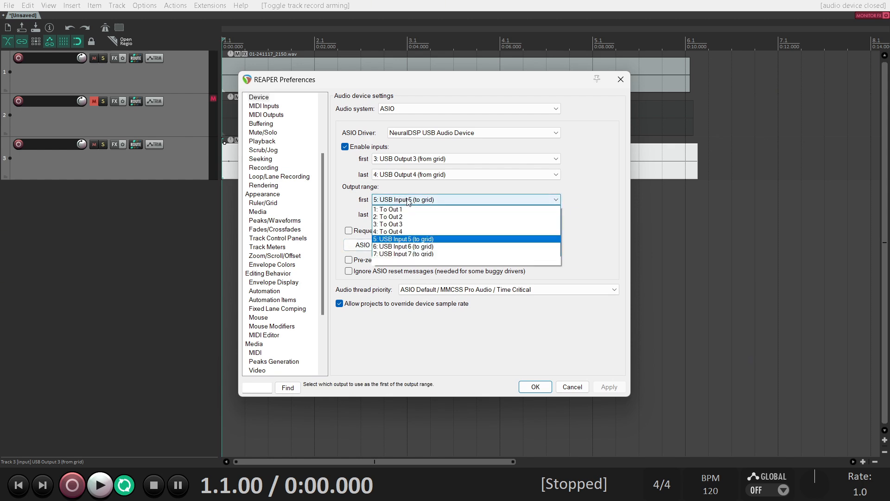
left_click(412, 225)
left_click(412, 214)
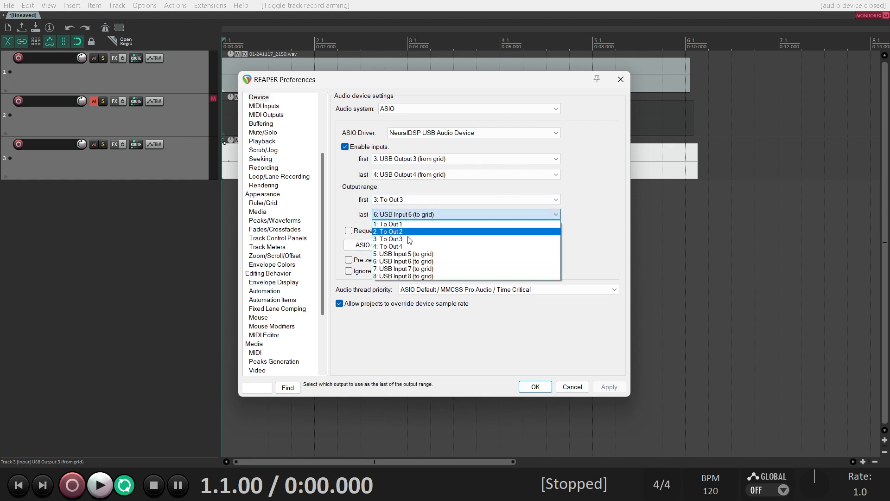
left_click(408, 226)
left_click(534, 388)
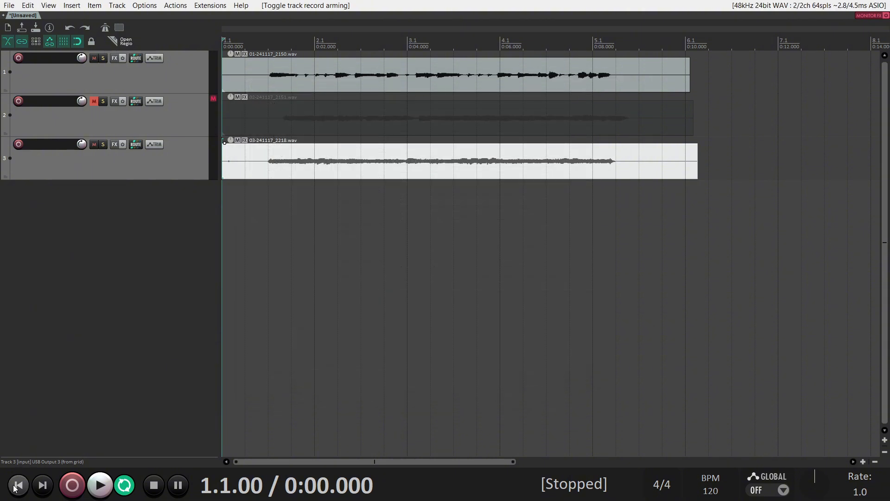
left_click(100, 485)
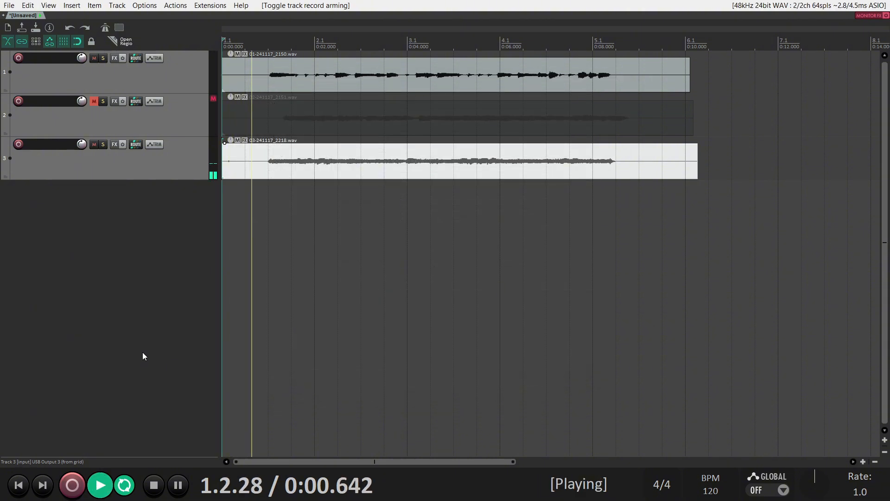